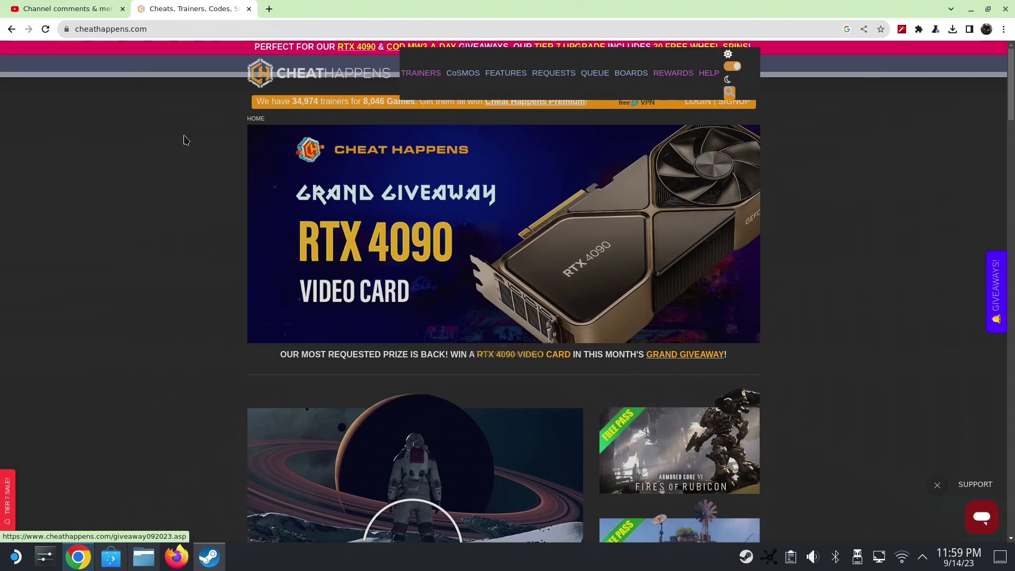
Switch to the YouTube Studio comments filtered for "wemod" and examine viewers' reports about installing WeMod on Steam Deck
left_click(83, 6)
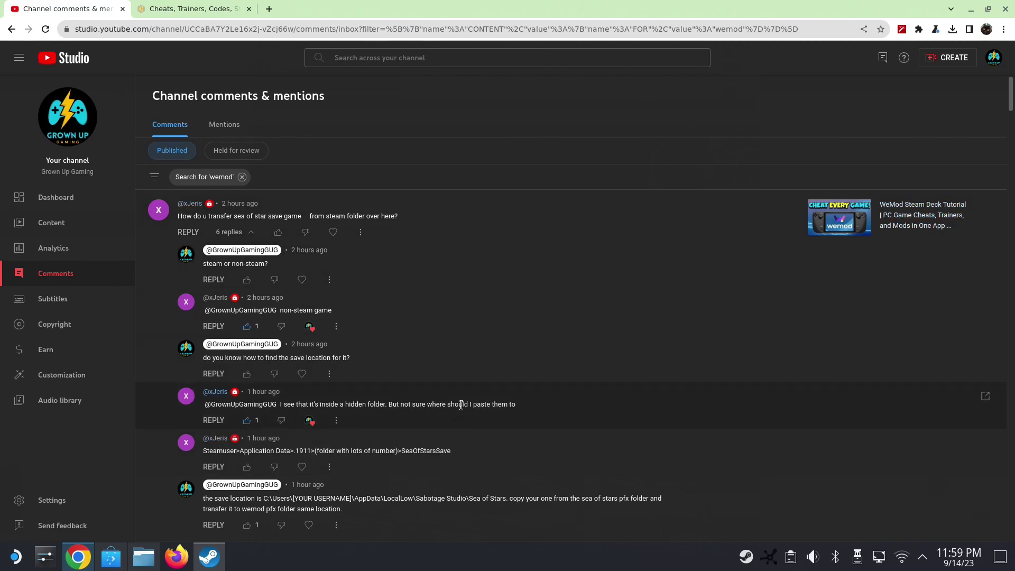
scroll(564, 348, "down", 15)
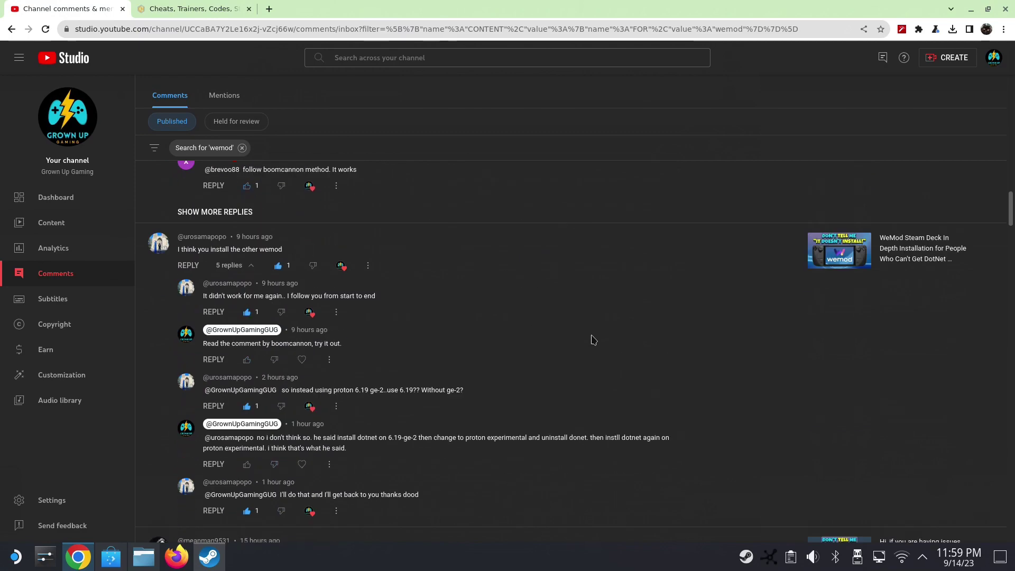
scroll(593, 339, "down", 7)
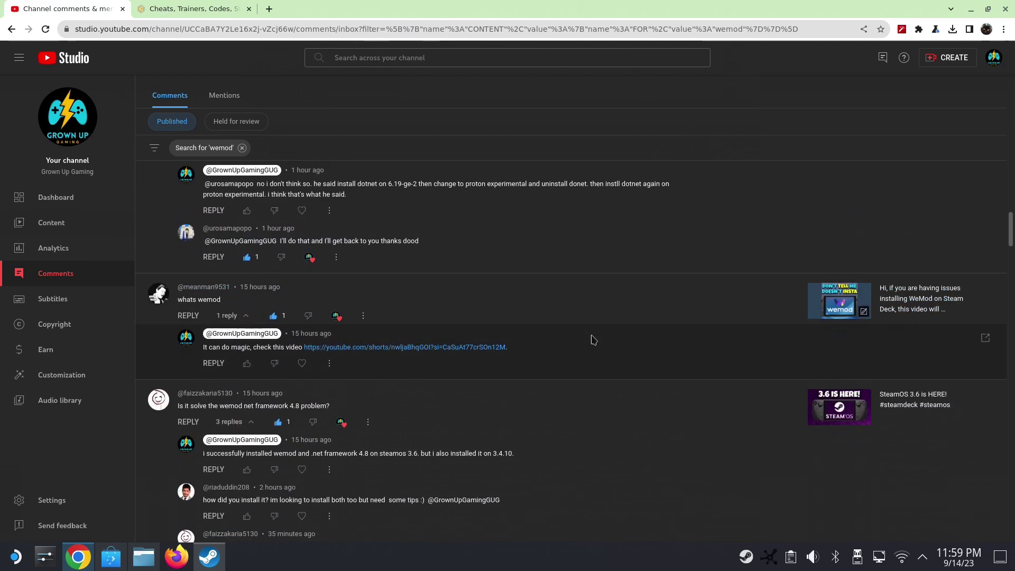
scroll(592, 339, "down", 5)
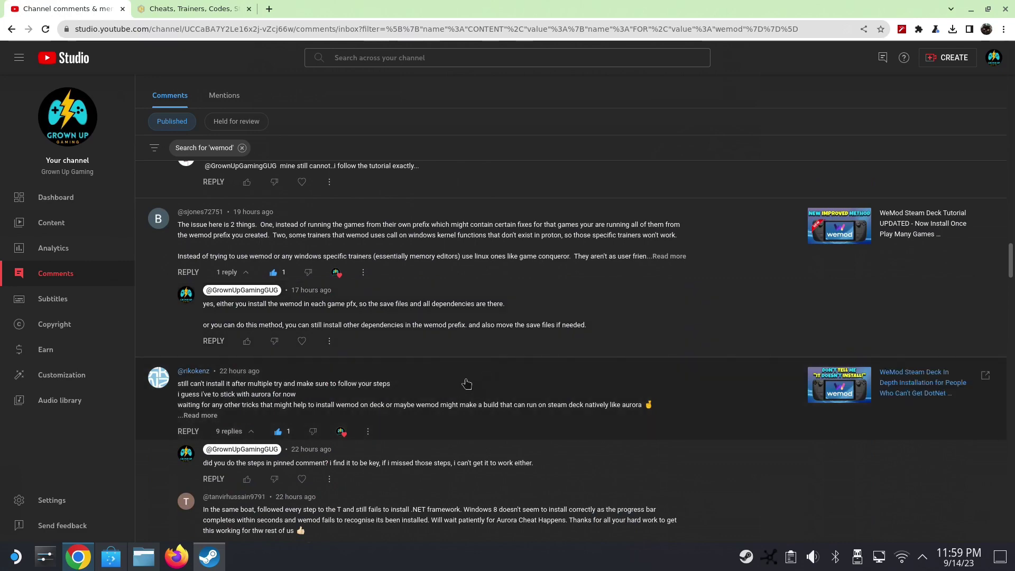
scroll(467, 384, "down", 2)
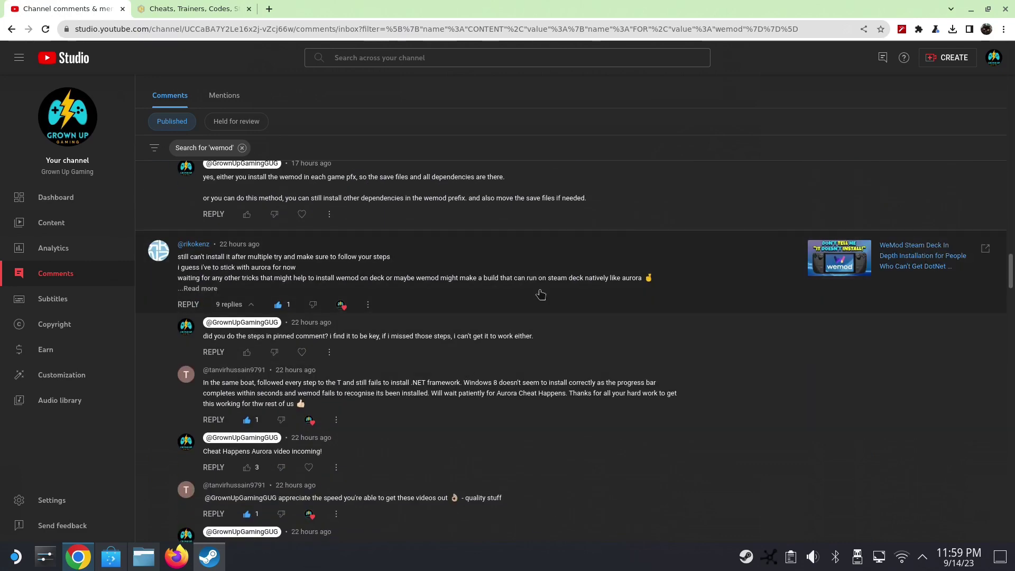
scroll(540, 294, "down", 10)
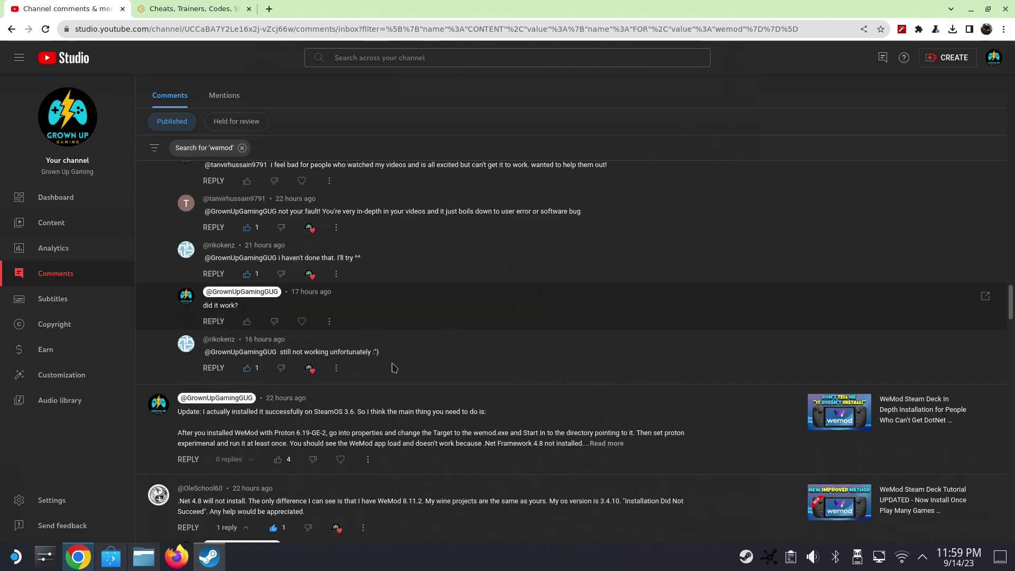
scroll(407, 360, "down", 2)
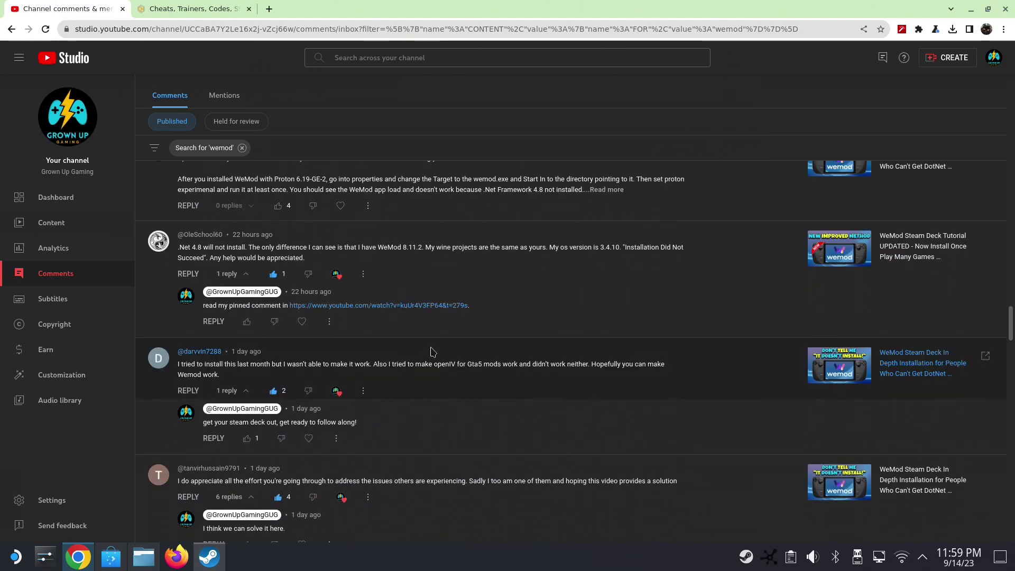
scroll(431, 351, "down", 4)
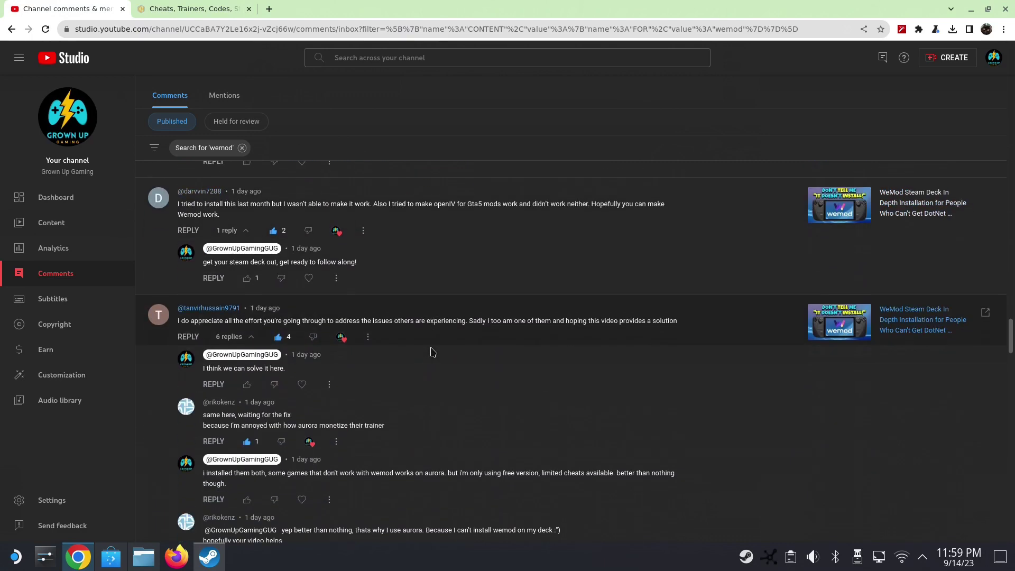
scroll(432, 352, "down", 2)
scroll(433, 352, "down", 3)
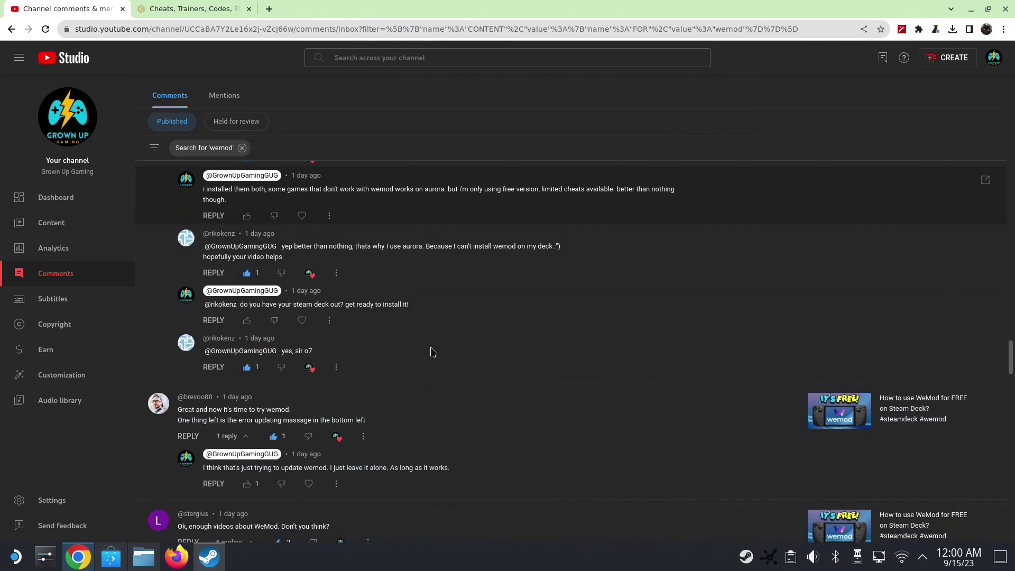
scroll(433, 352, "down", 2)
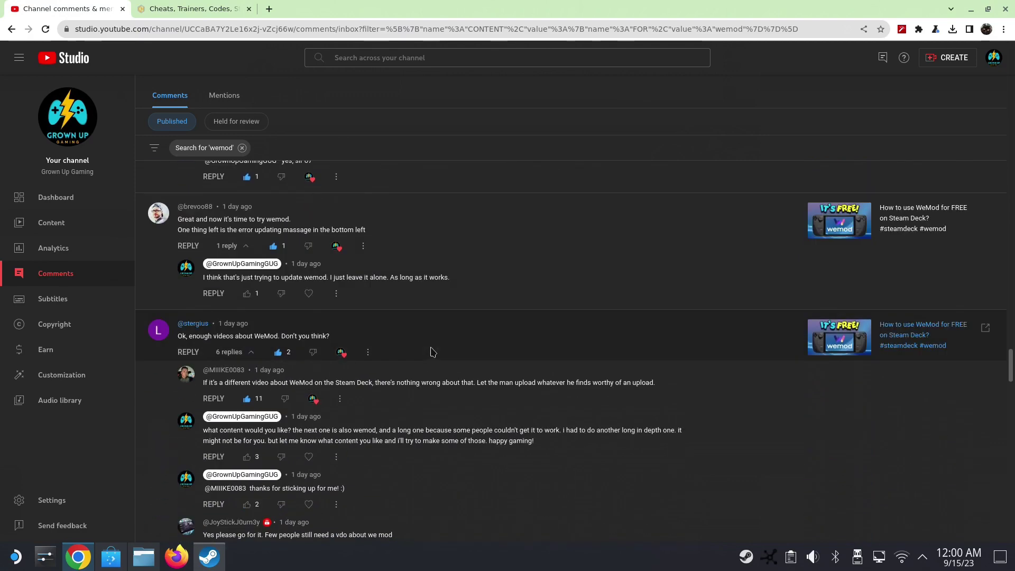
scroll(432, 352, "down", 3)
scroll(432, 351, "up", 2)
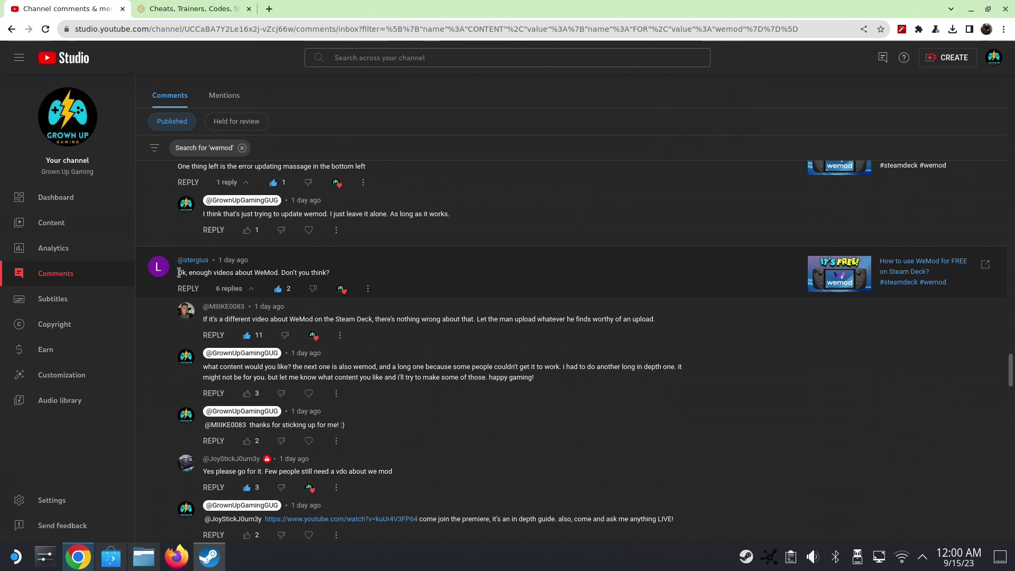
Highlight the comment "Ok, enough videos about WeMod. Don't you think?" and review the surrounding comment threads
left_click_drag(178, 272, 354, 275)
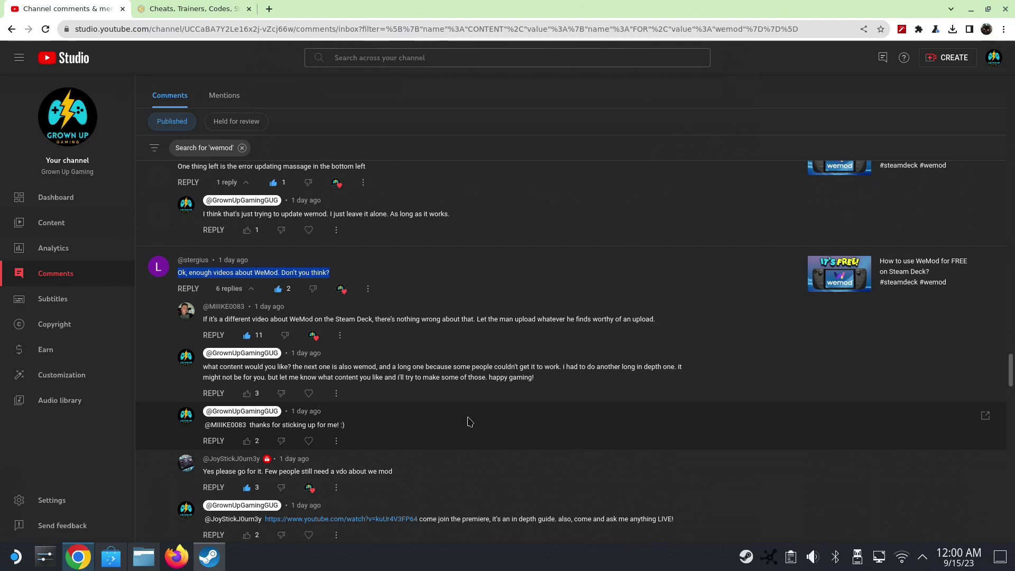
scroll(469, 421, "down", 5)
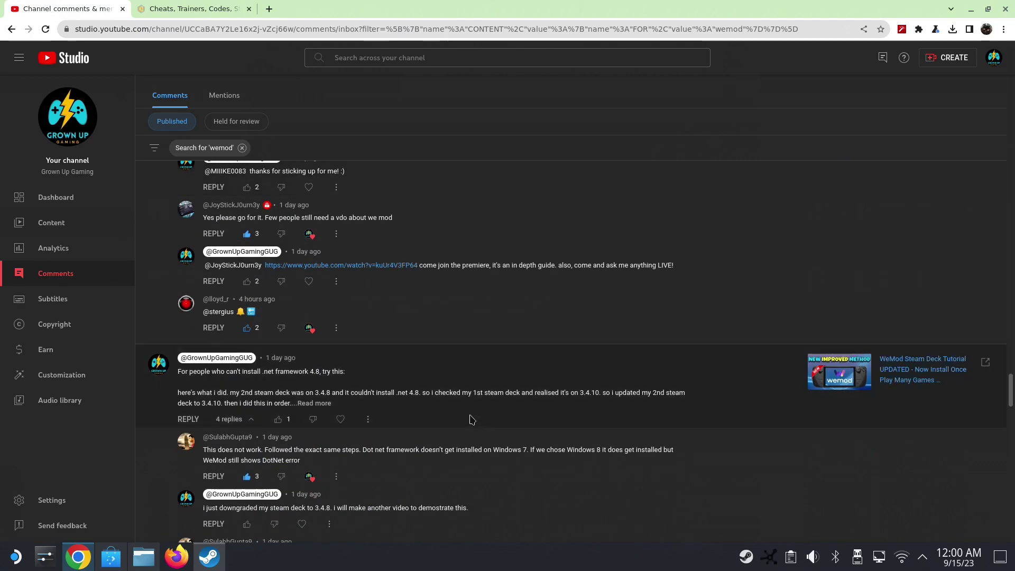
scroll(472, 419, "up", 8)
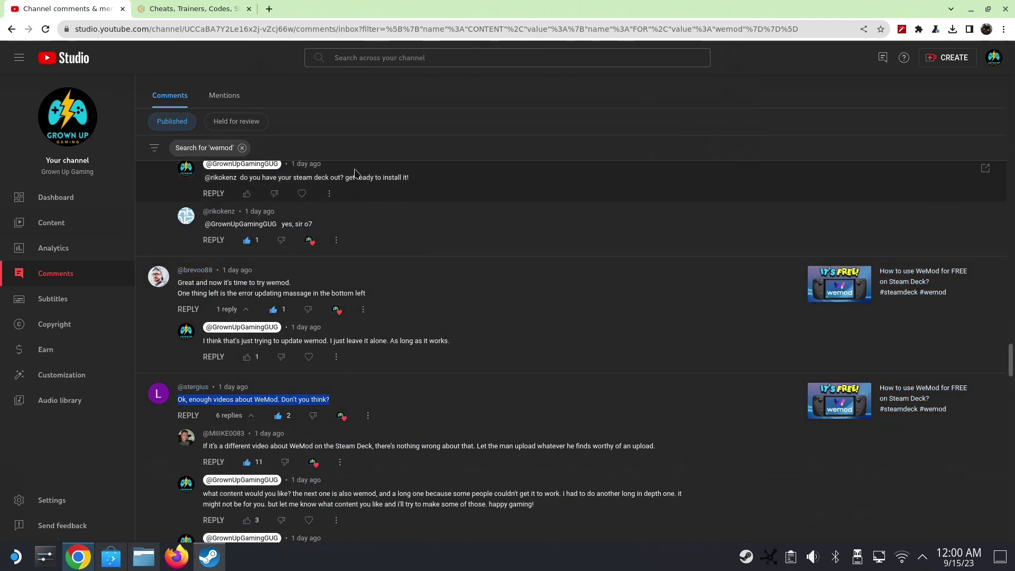
scroll(396, 206, "up", 15)
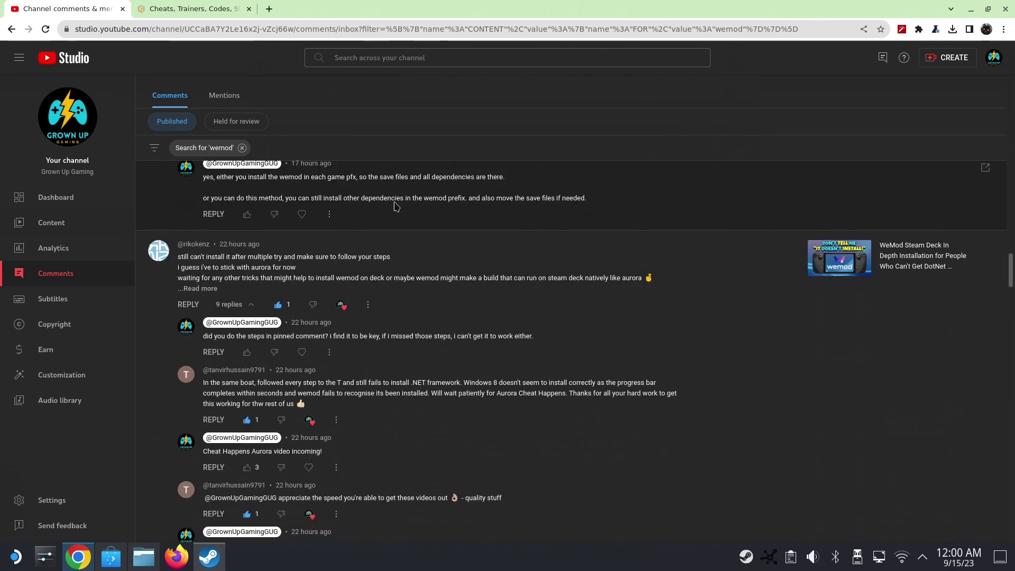
scroll(396, 206, "up", 15)
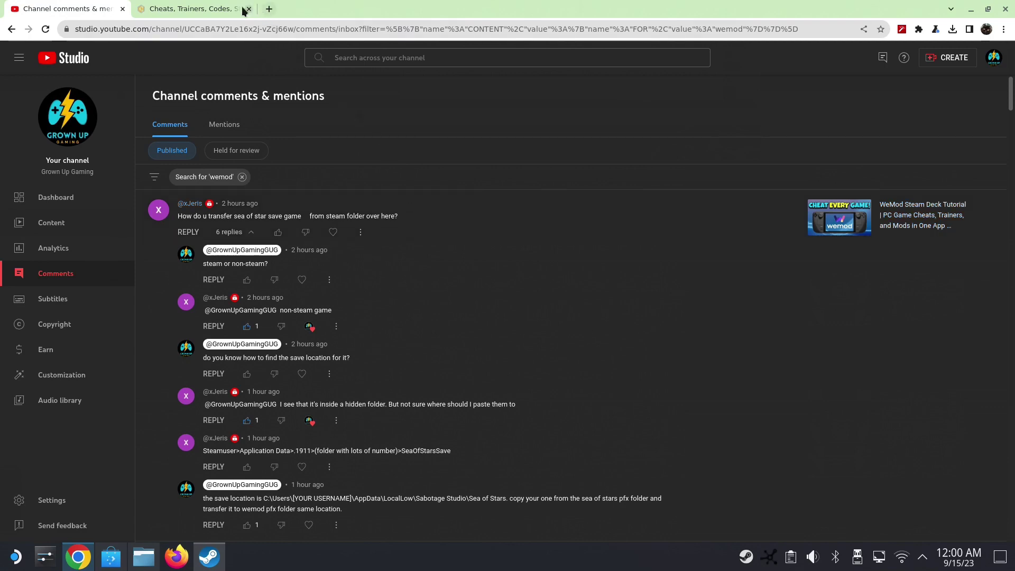
Switch back to the Cheat Happens site, open its Trainers page and locate the Aurora download
left_click(203, 10)
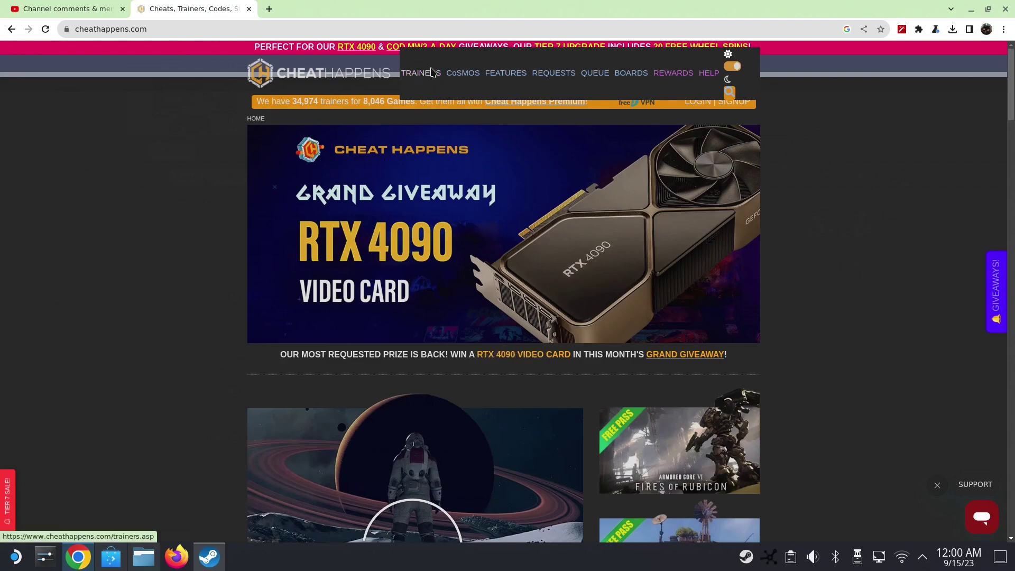
left_click(525, 174)
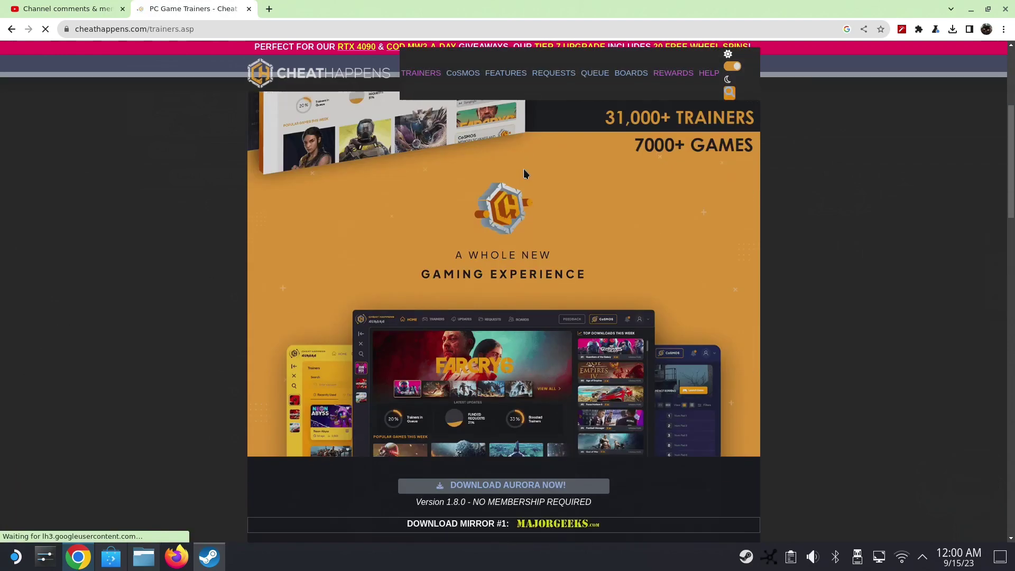
scroll(479, 345, "down", 5)
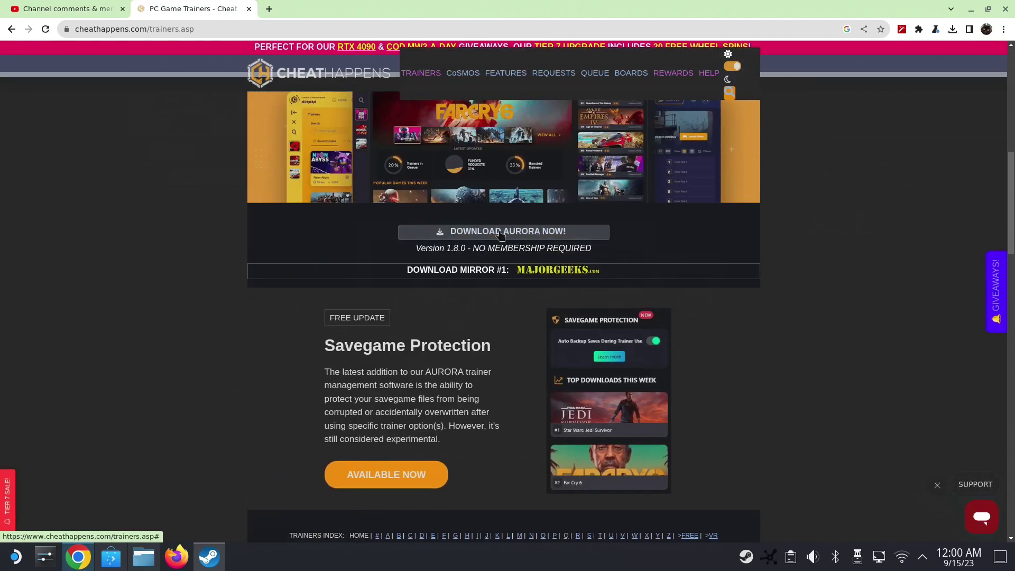
scroll(499, 235, "up", 5)
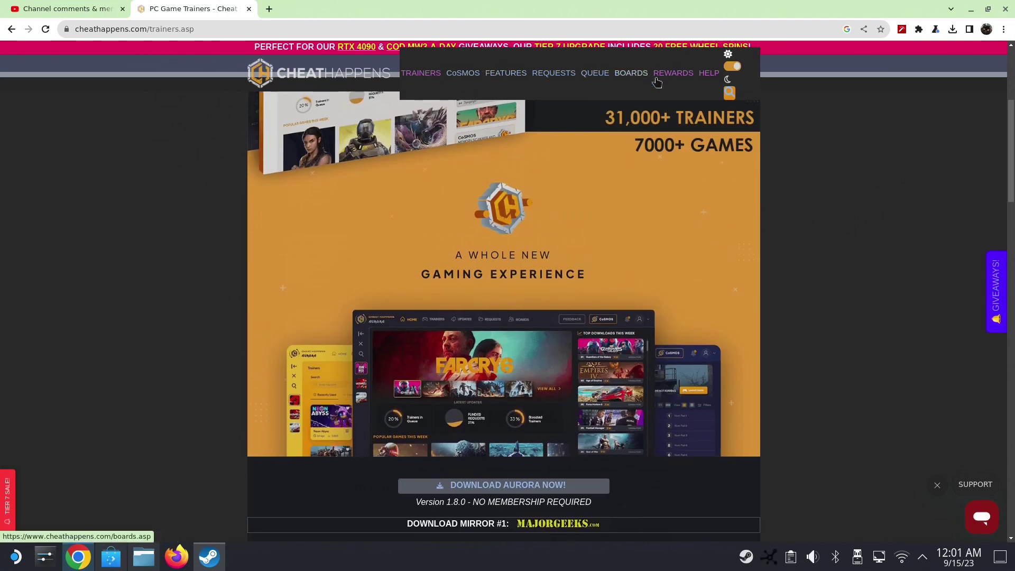
scroll(512, 367, "down", 2)
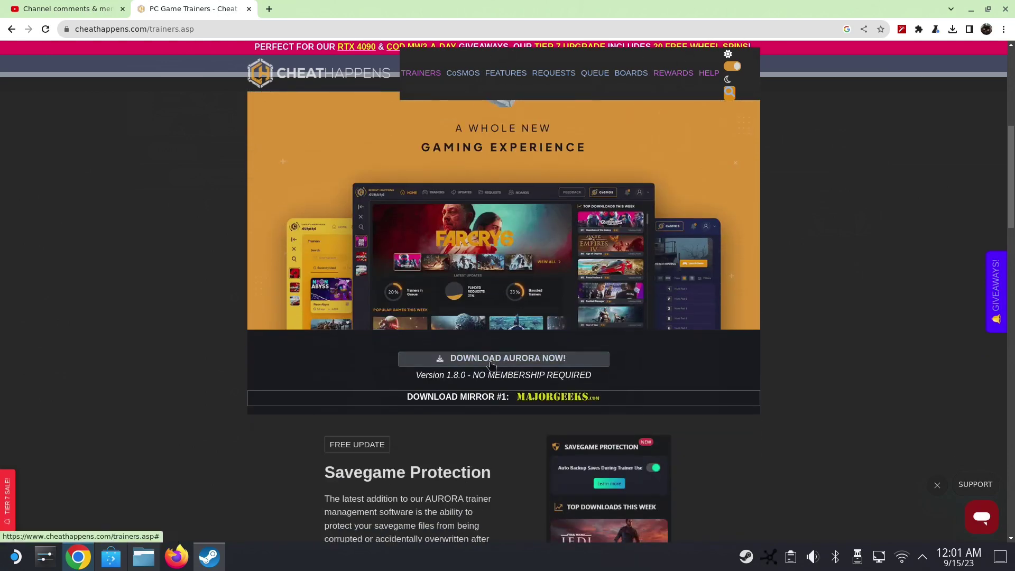
Download the Aurora trainer manager, agreeing to the privacy policy and accepting the blocked-download notice
left_click(491, 360)
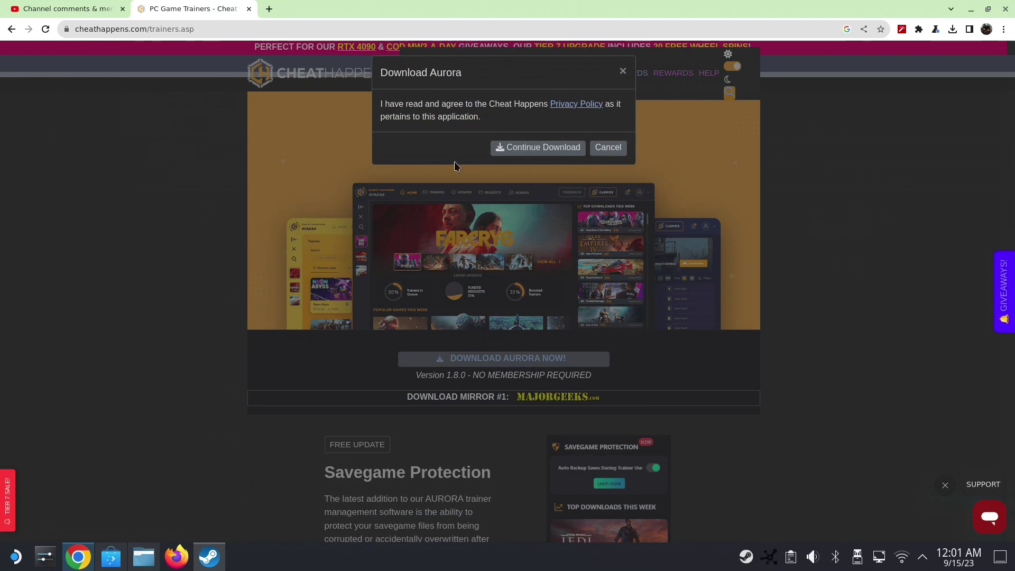
left_click(549, 153)
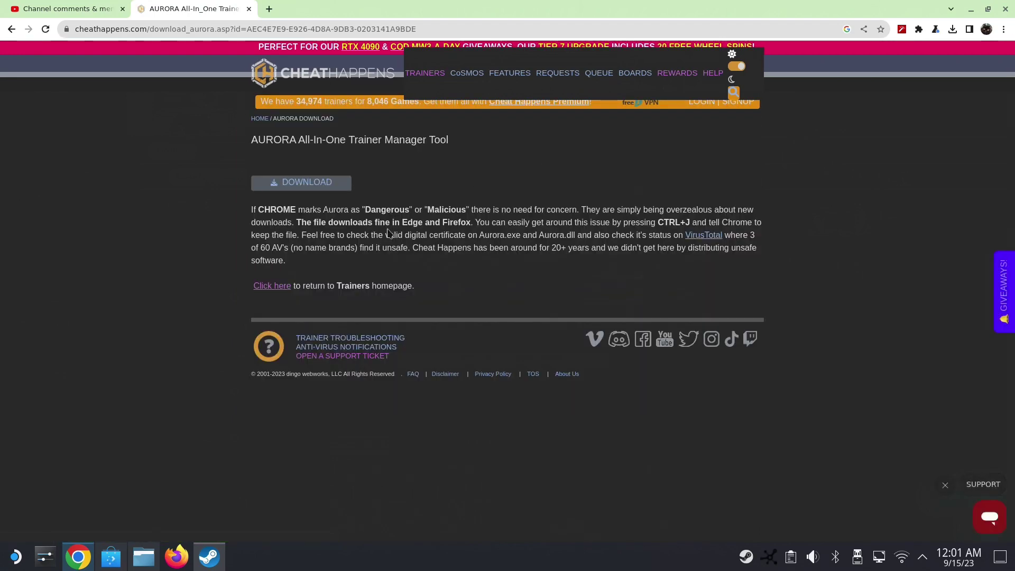
left_click(314, 189)
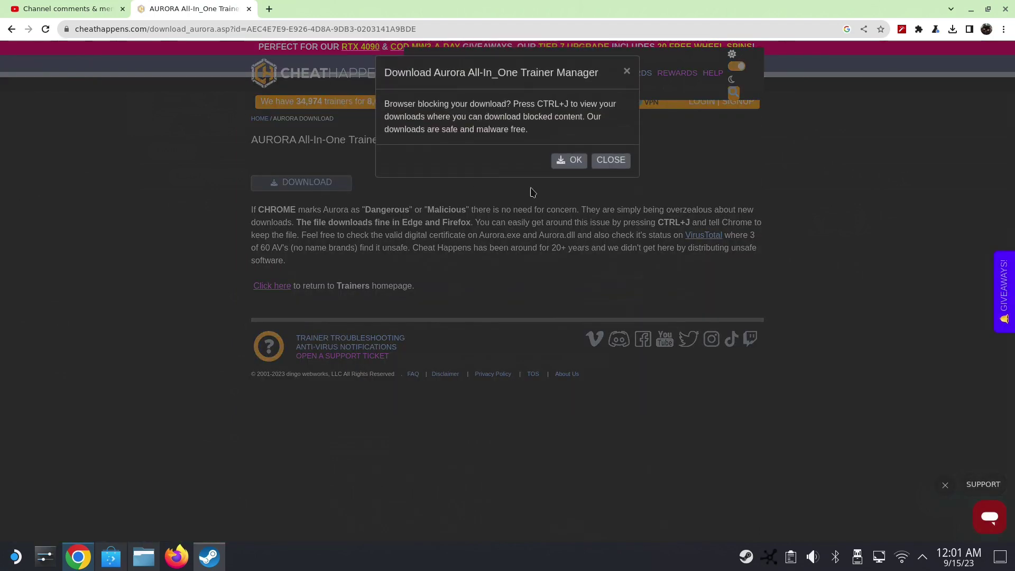
left_click(559, 173)
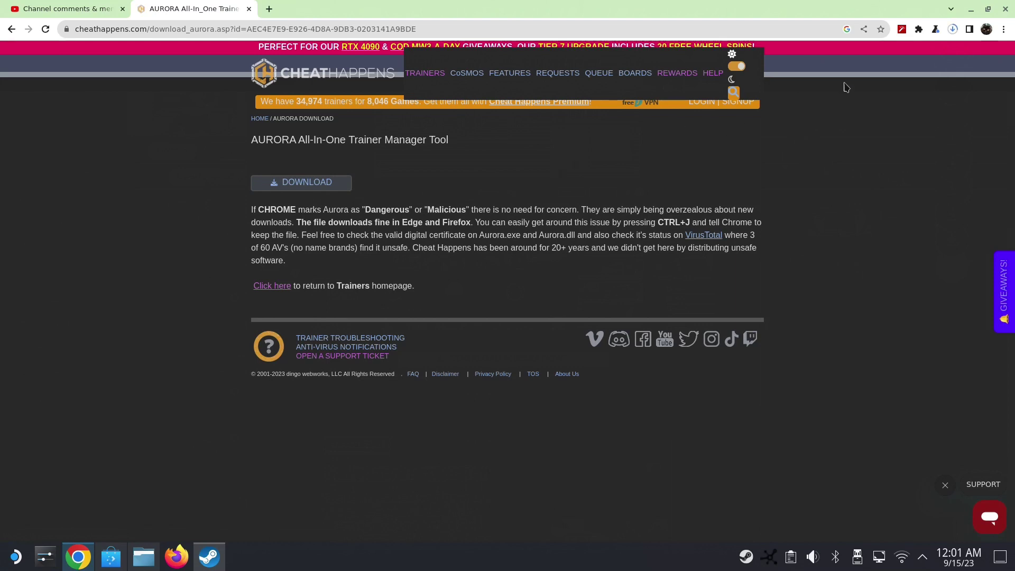
Open the full download list and show today's Aurora.zip in its folder
left_click(953, 29)
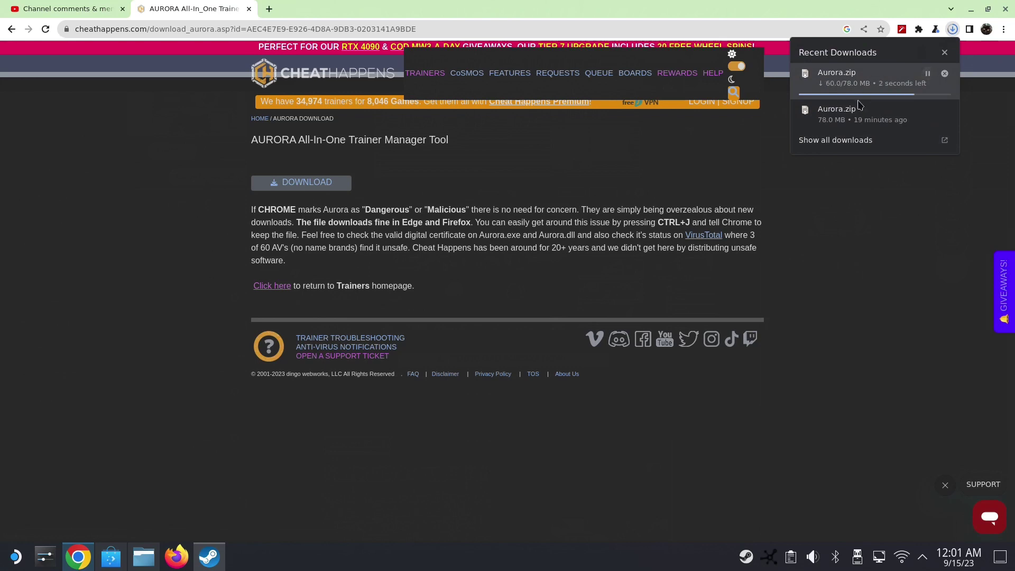
left_click(840, 140)
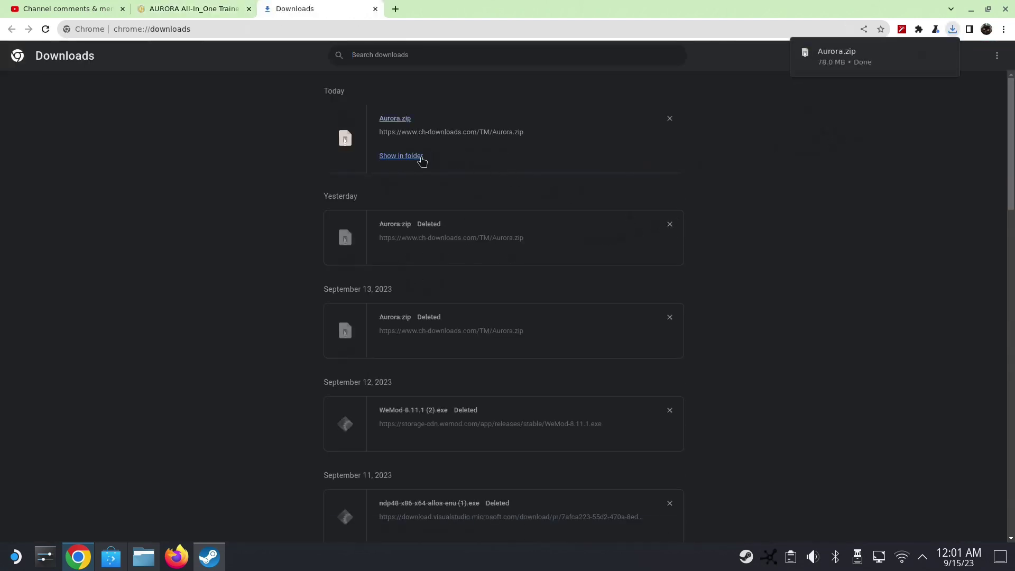
left_click(417, 157)
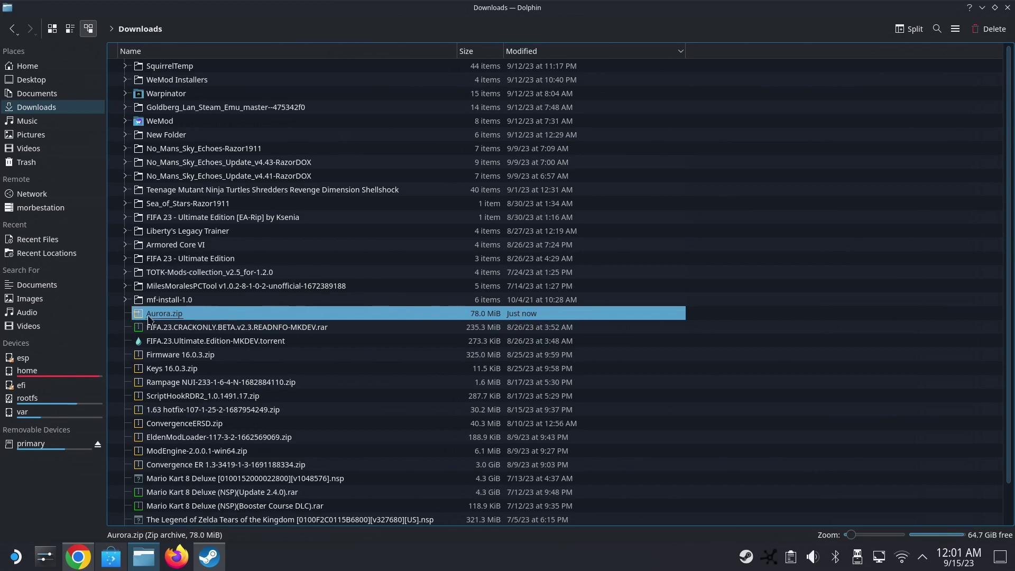
Open Aurora.zip in the archive viewer and look through its contents
double_click(149, 317)
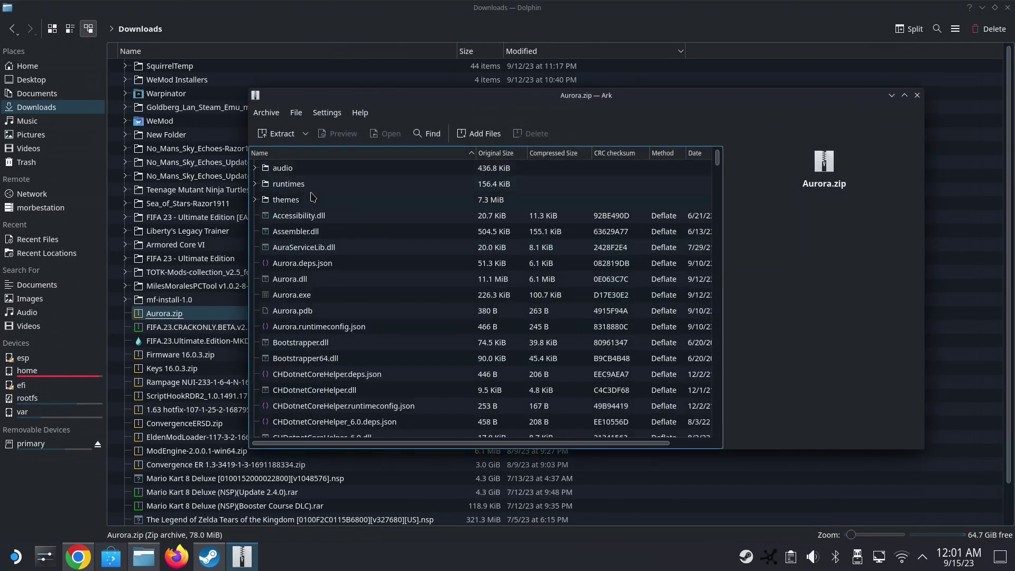
scroll(385, 290, "down", 5)
scroll(386, 289, "up", 5)
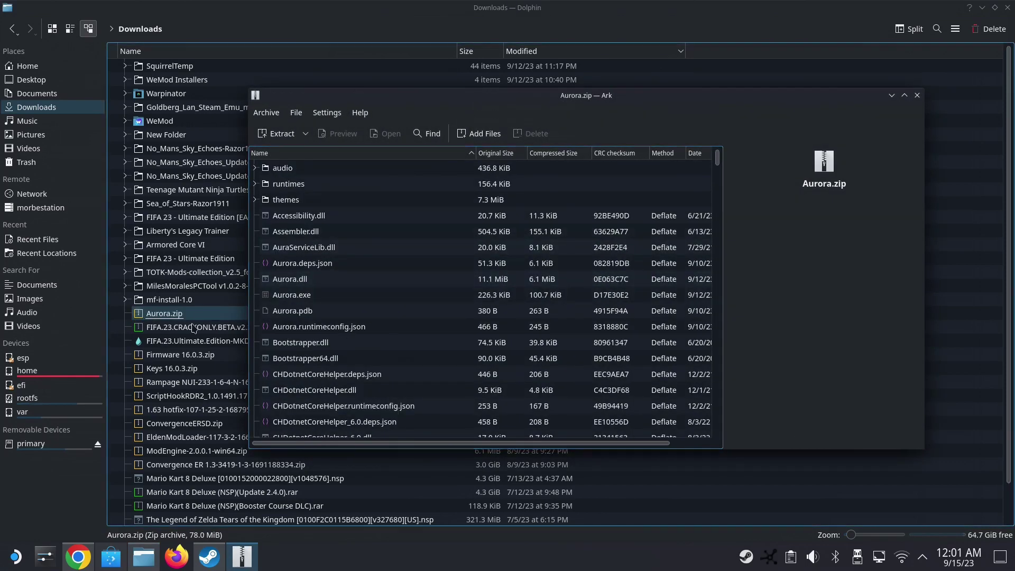
Extract Aurora.zip inside the Downloads folder using the autodetect subfolder option
right_click(173, 316)
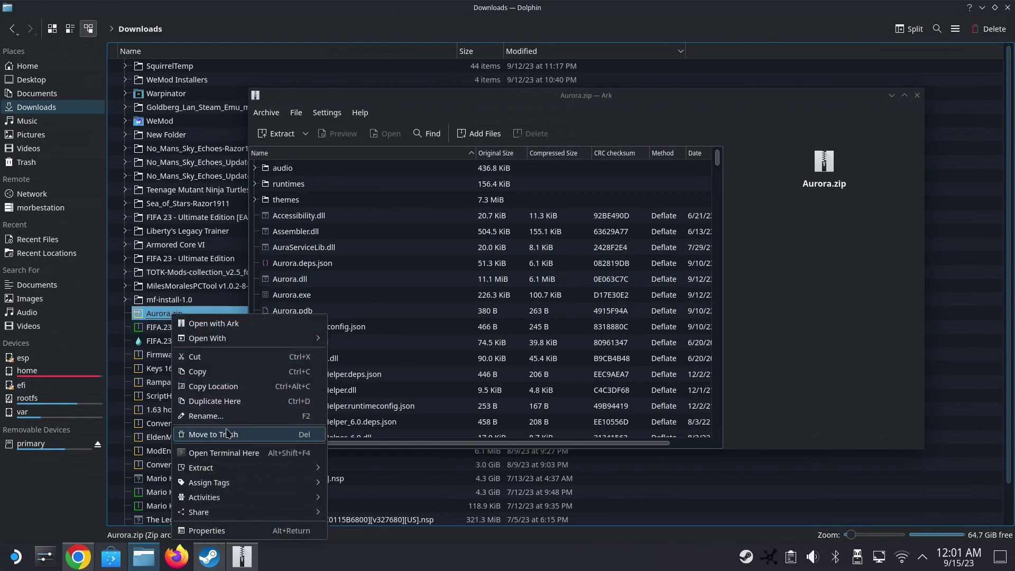
mouse_move(255, 472)
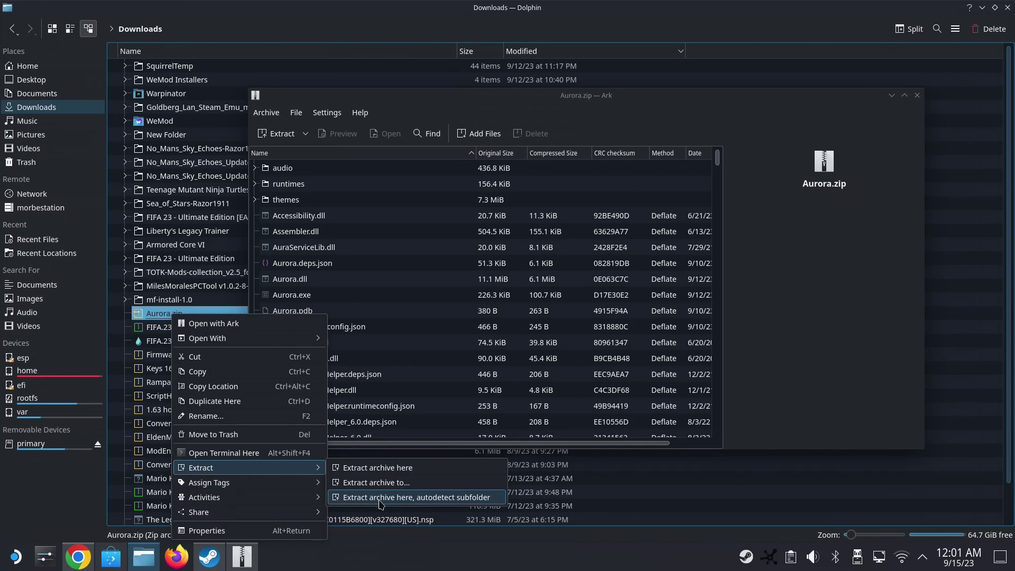
left_click(381, 498)
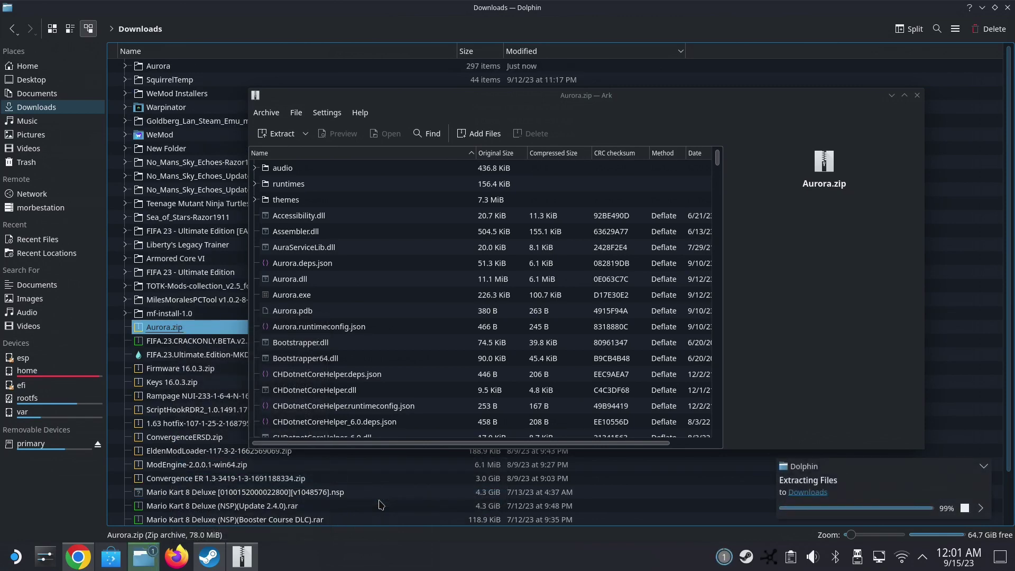
Close the archive viewer and open the extracted Aurora folder in Downloads
left_click(917, 96)
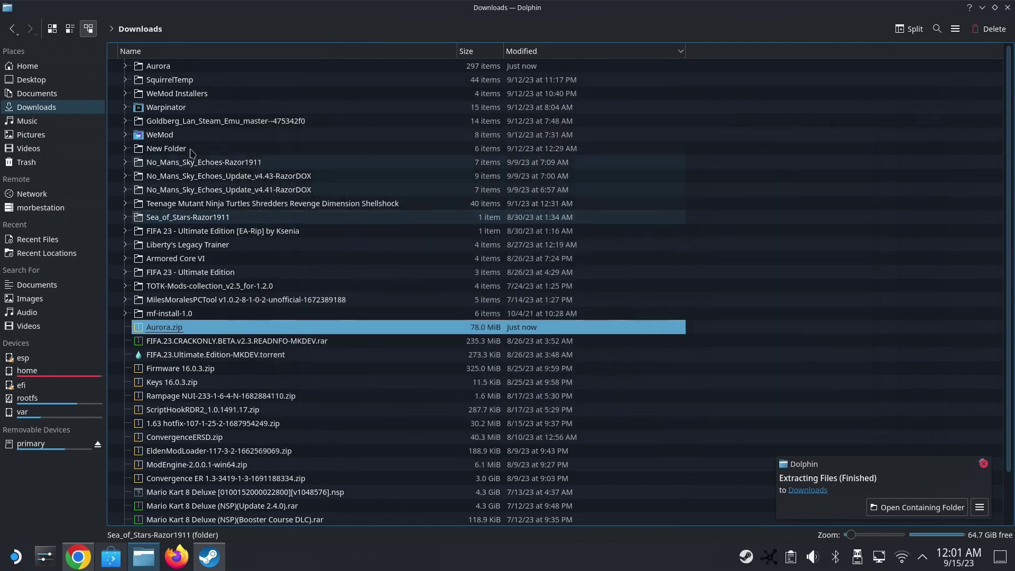
left_click(172, 74)
double_click(173, 73)
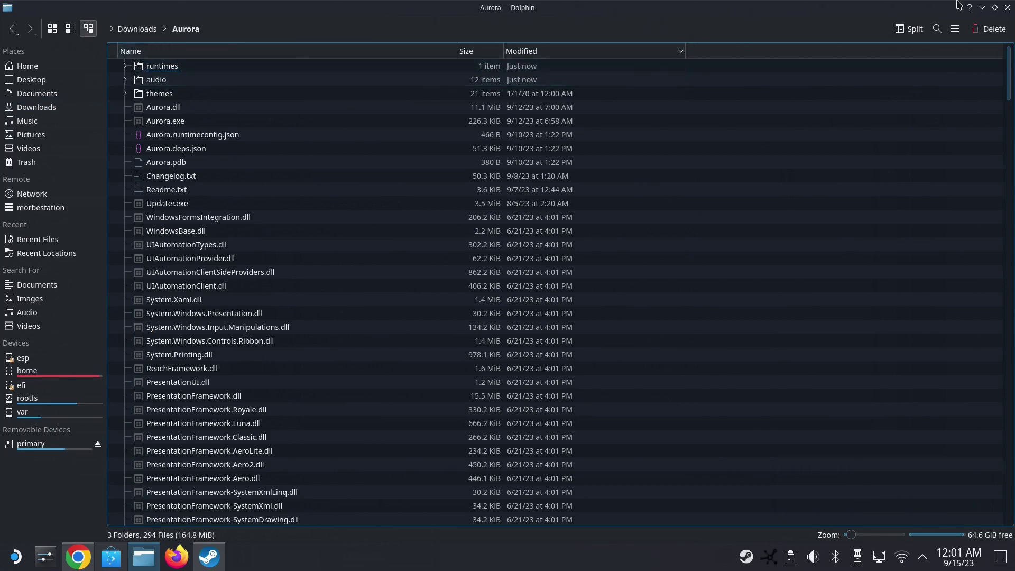
Launch ProtonUp-Qt from its page in the Discover software store and minimize the file manager, Discover and browser windows
left_click(982, 7)
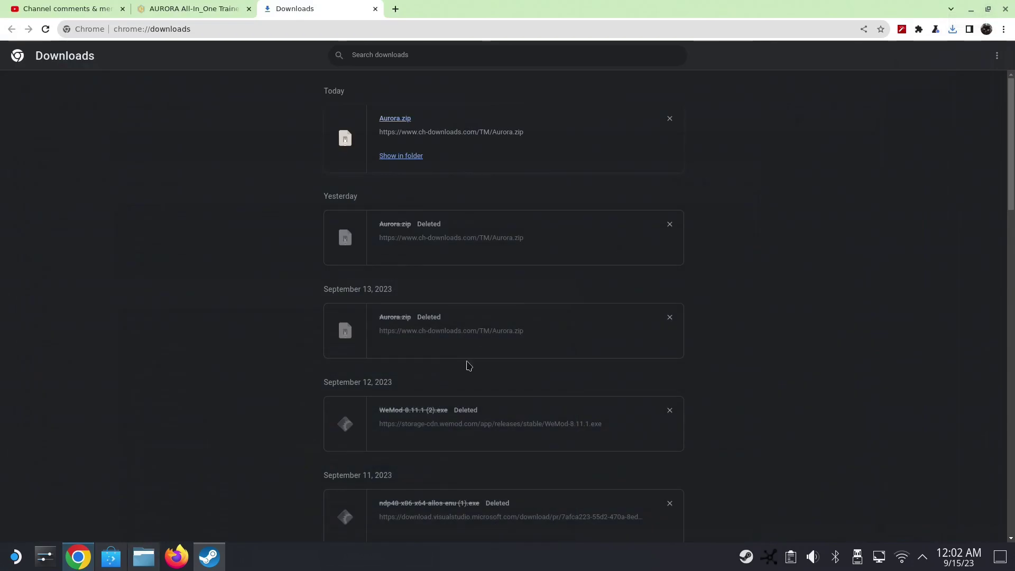
left_click(16, 557)
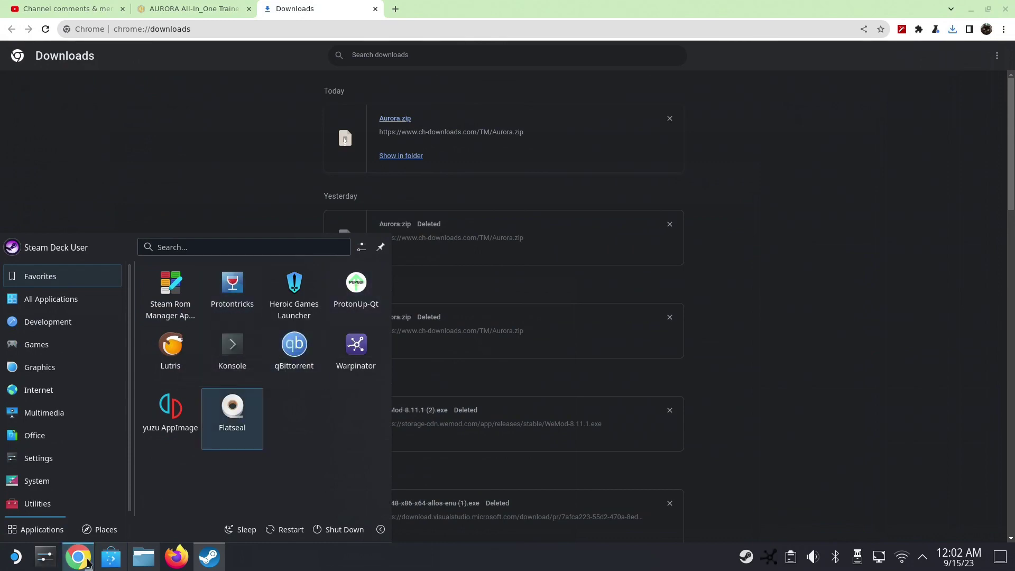
mouse_move(106, 555)
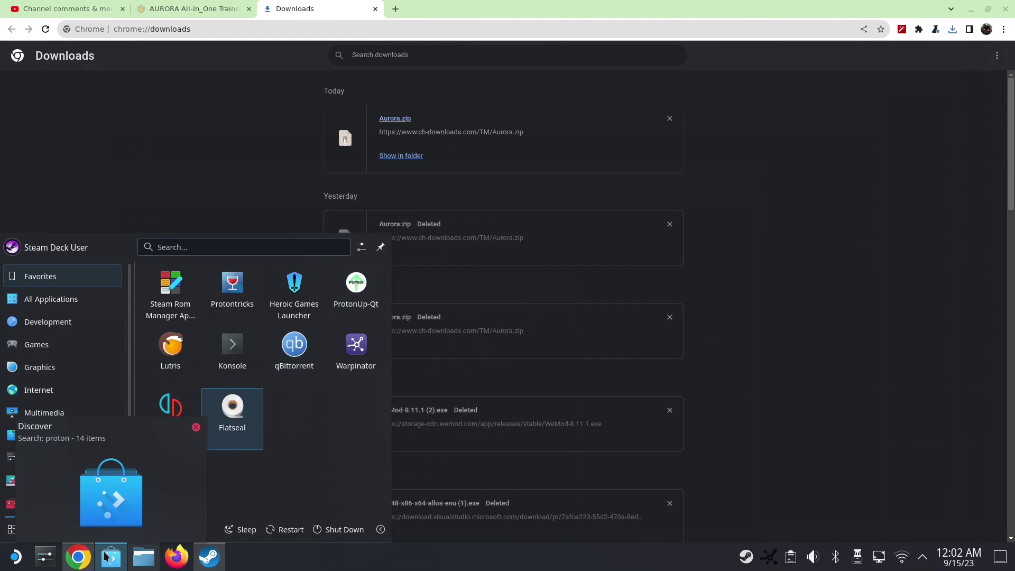
left_click(106, 556)
double_click(41, 26)
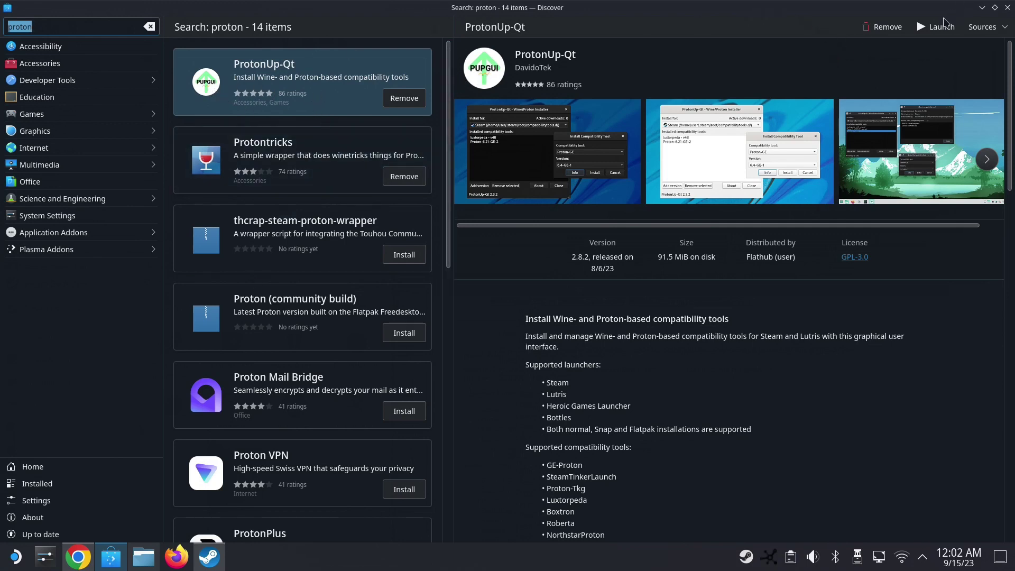
left_click(945, 22)
left_click(981, 7)
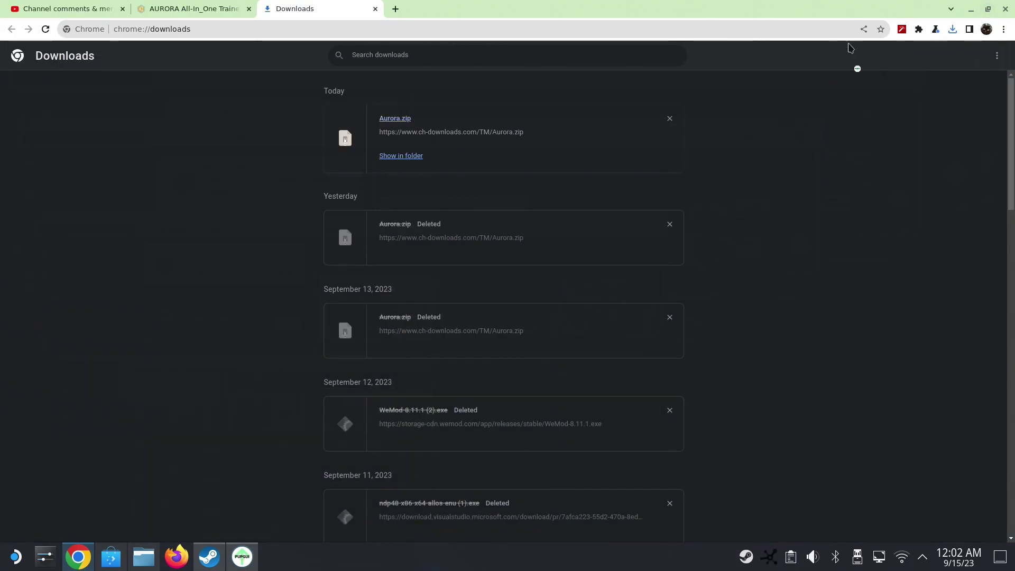
left_click(971, 9)
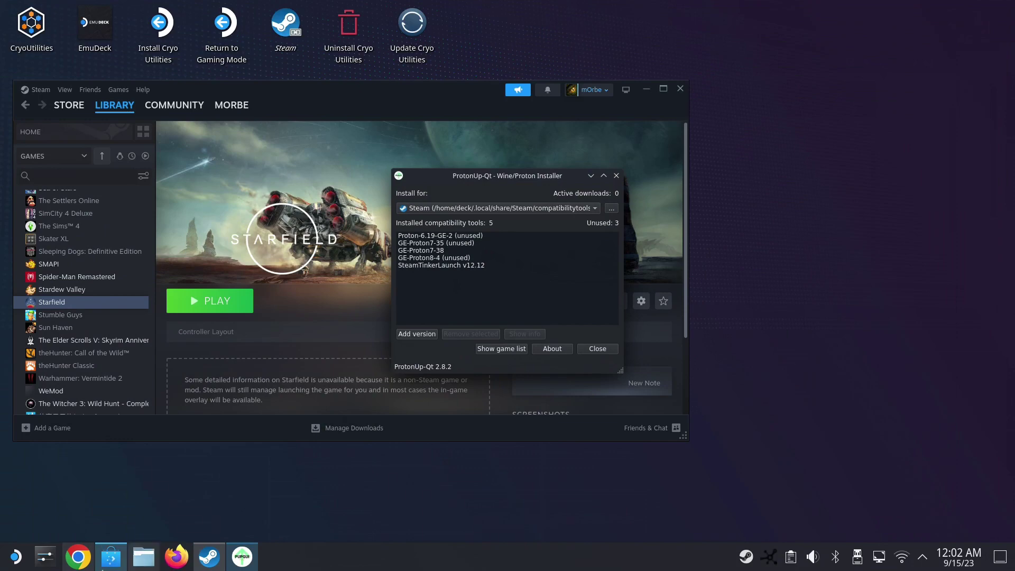
Look at the Aurora download page in Chrome again and return to the ProtonUp-Qt window
left_click(82, 563)
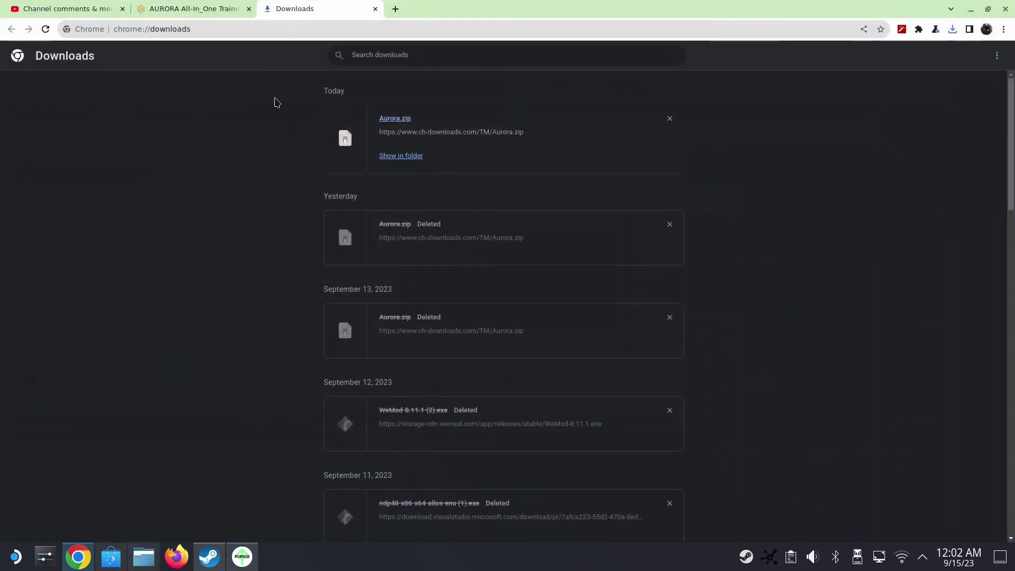
key("ctrl+shift+Tab")
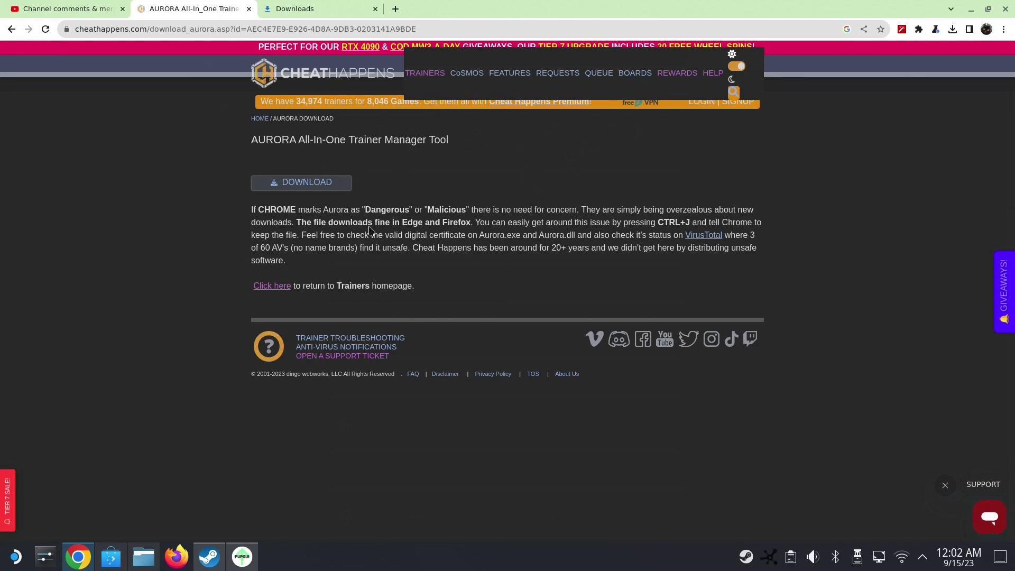
left_click(972, 10)
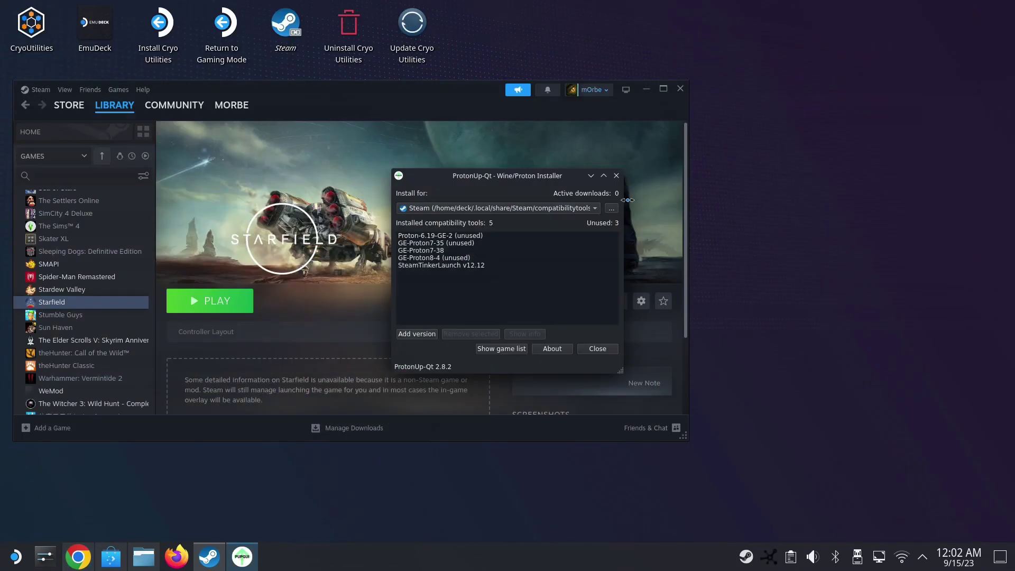
Choose the Steam compatibilitytools.d folder as the install location in ProtonUp-Qt
left_click(487, 213)
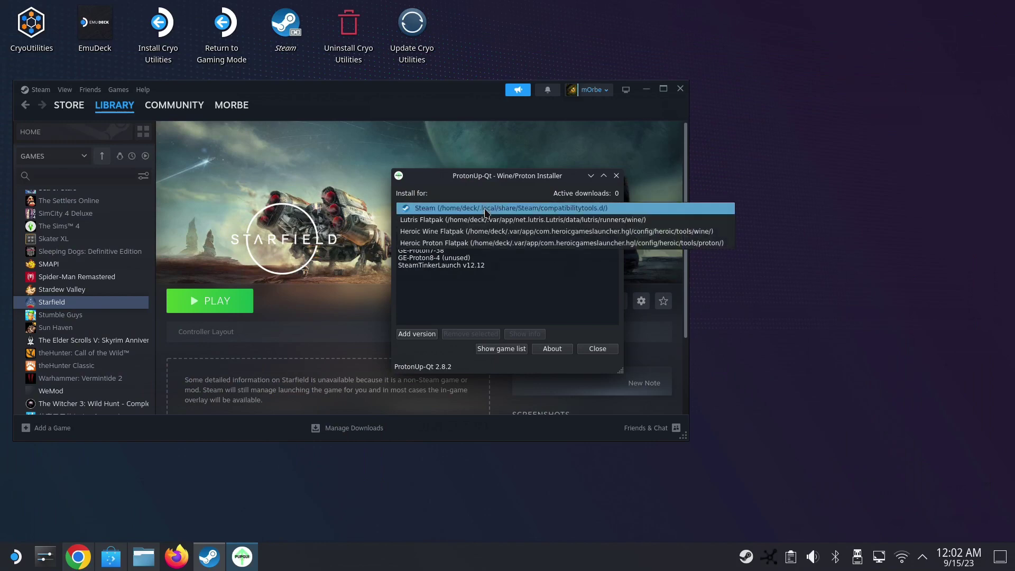
left_click(486, 210)
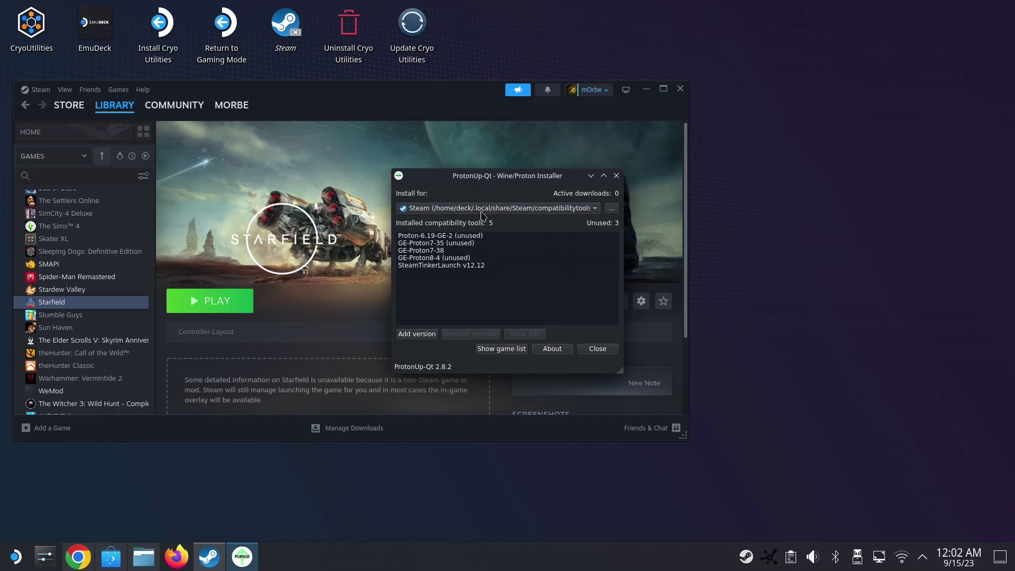
left_click(482, 210)
left_click(423, 207)
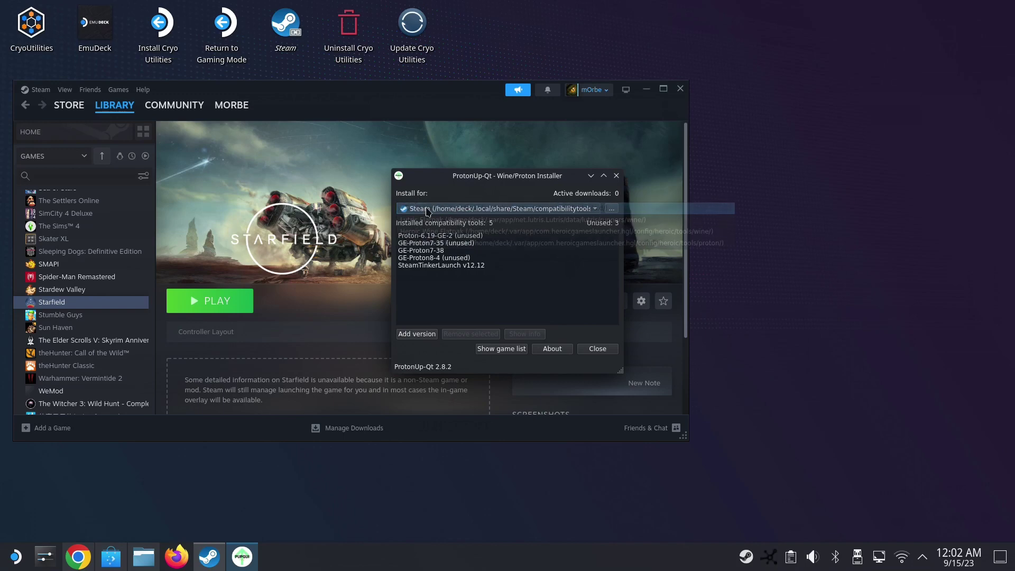
left_click(423, 209)
left_click(423, 208)
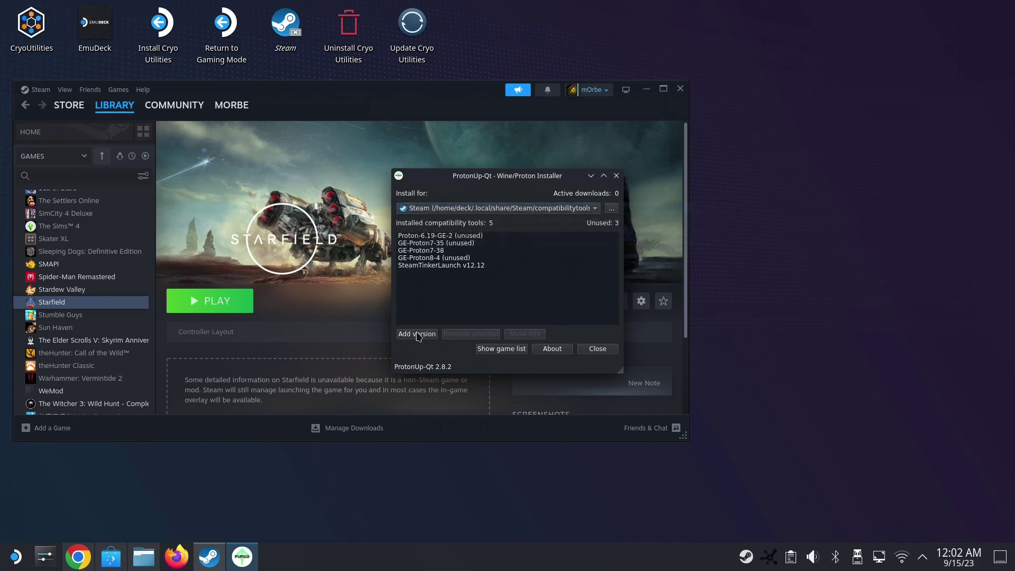
Choose SteamTinkerLaunch as the compatibility tool to add, cancel the installation, select its installed entry and close ProtonUp-Qt
left_click(417, 334)
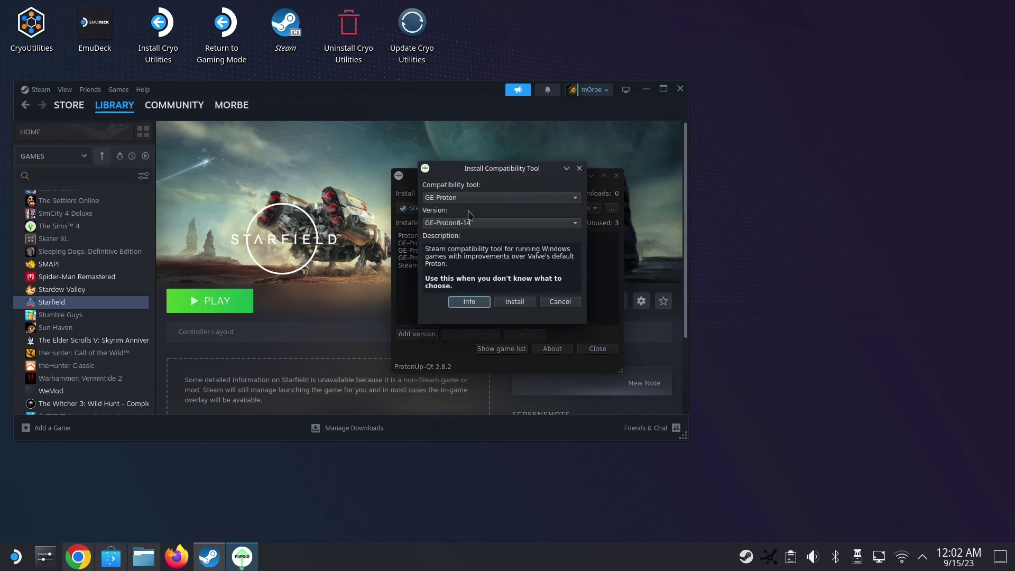
left_click(454, 197)
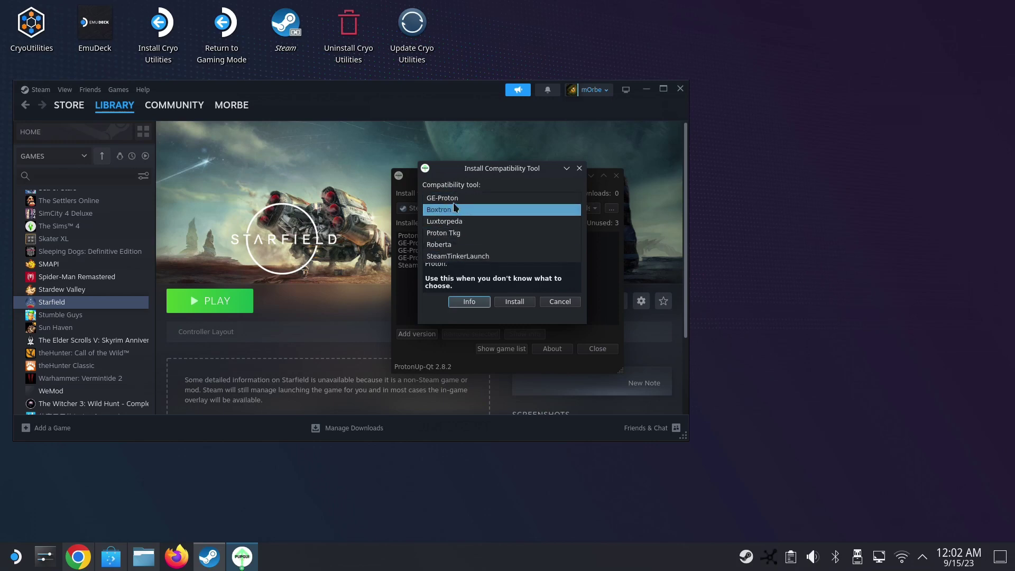
left_click(479, 257)
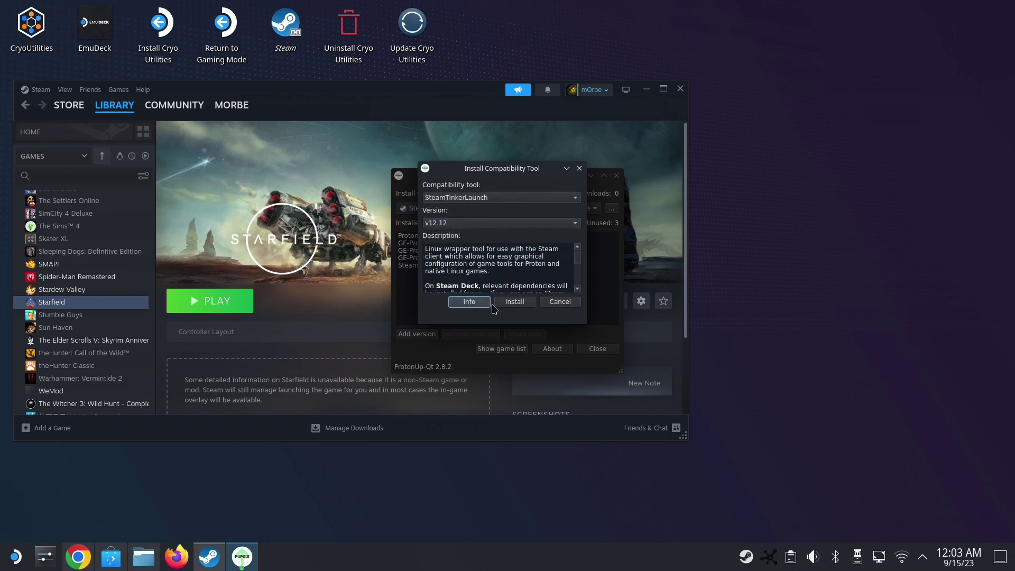
left_click(558, 303)
left_click(435, 265)
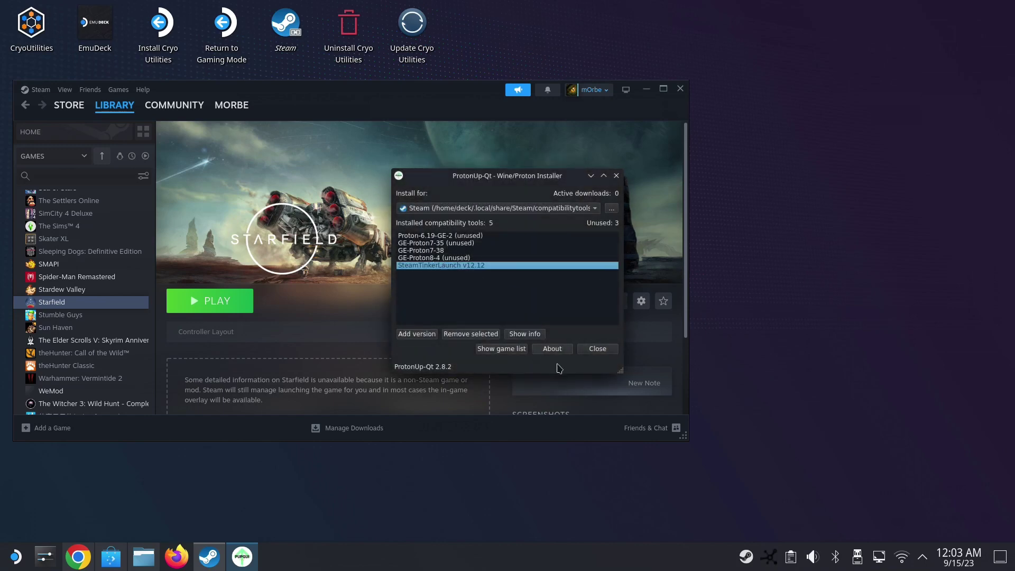
left_click(594, 348)
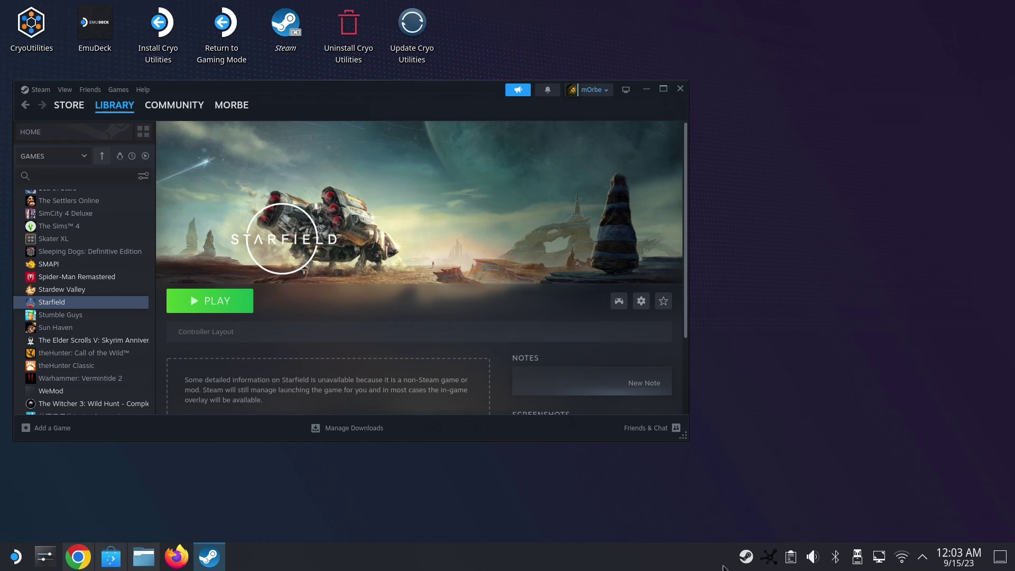
Maximize Steam and set Starfield's forced compatibility tool to Steam Tinker Launch in its properties
left_click(664, 90)
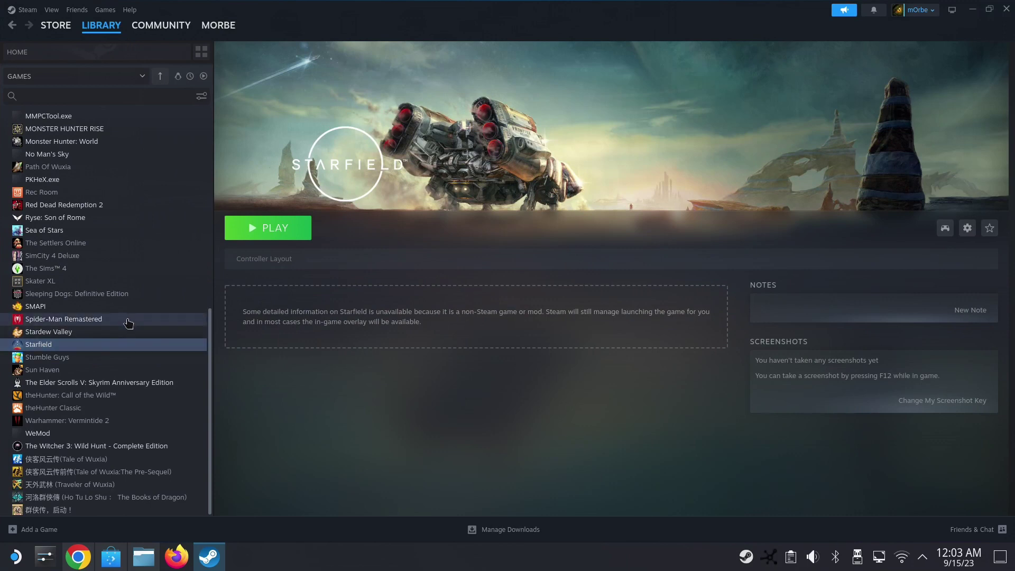
right_click(125, 352)
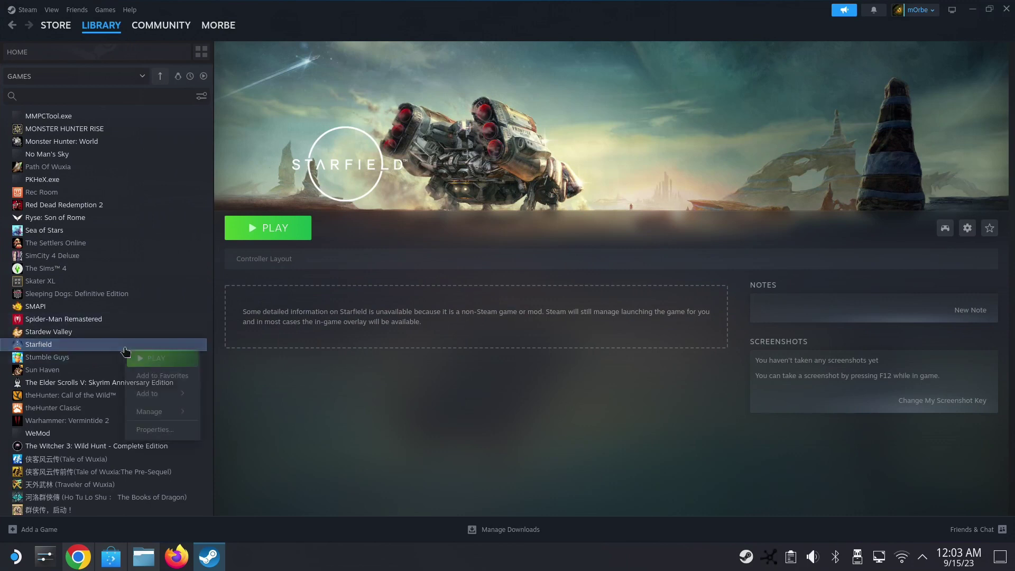
left_click(140, 432)
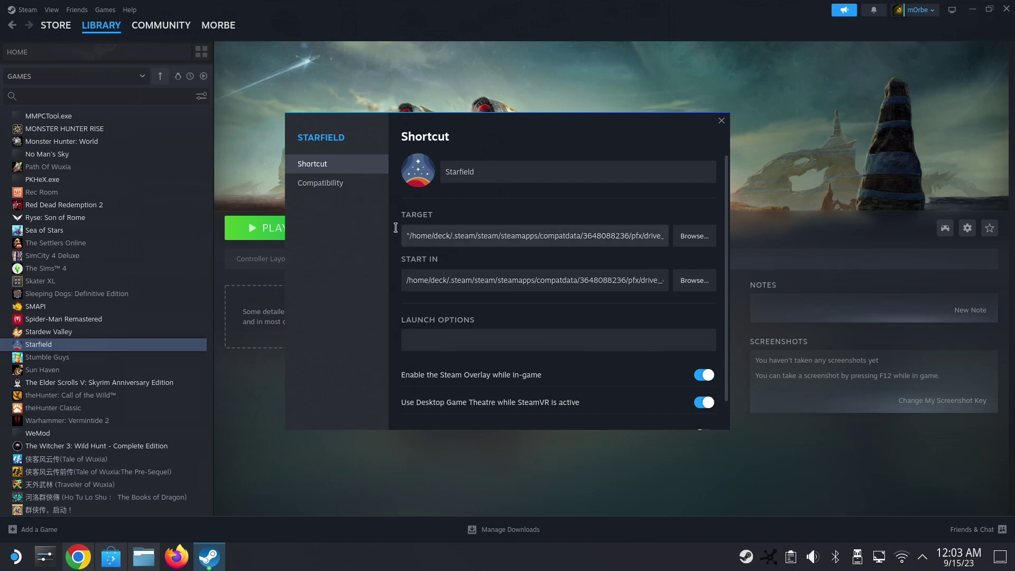
left_click(348, 186)
left_click(458, 200)
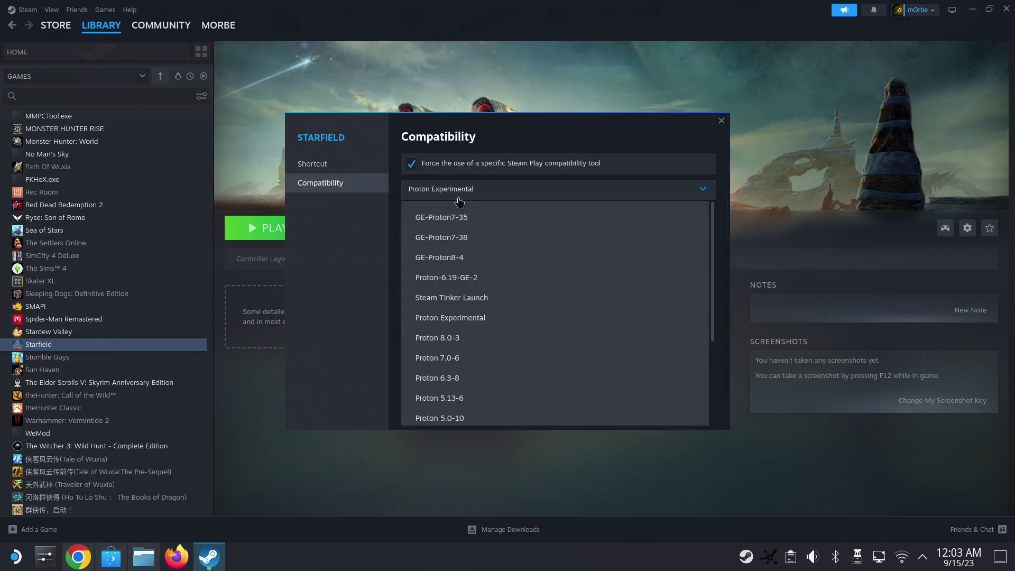
left_click(475, 302)
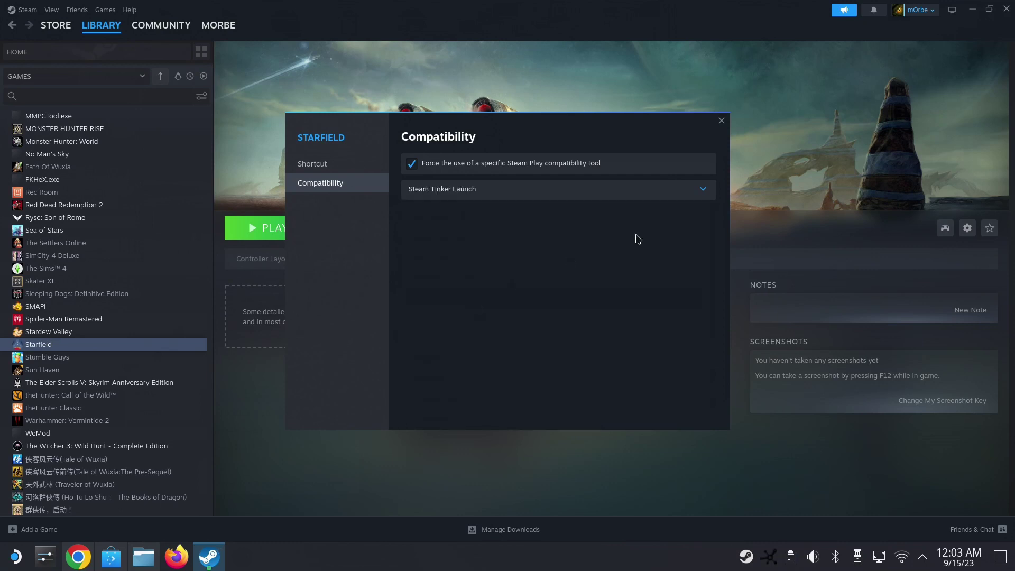
left_click(722, 120)
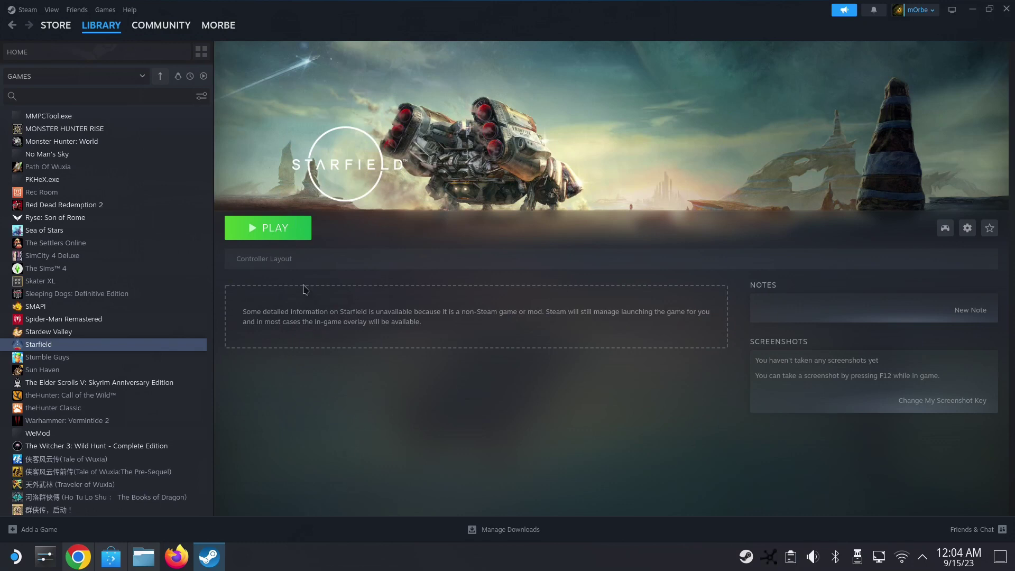
Start Starfield and open its game settings from the SteamTinkerLaunch main menu
left_click(296, 239)
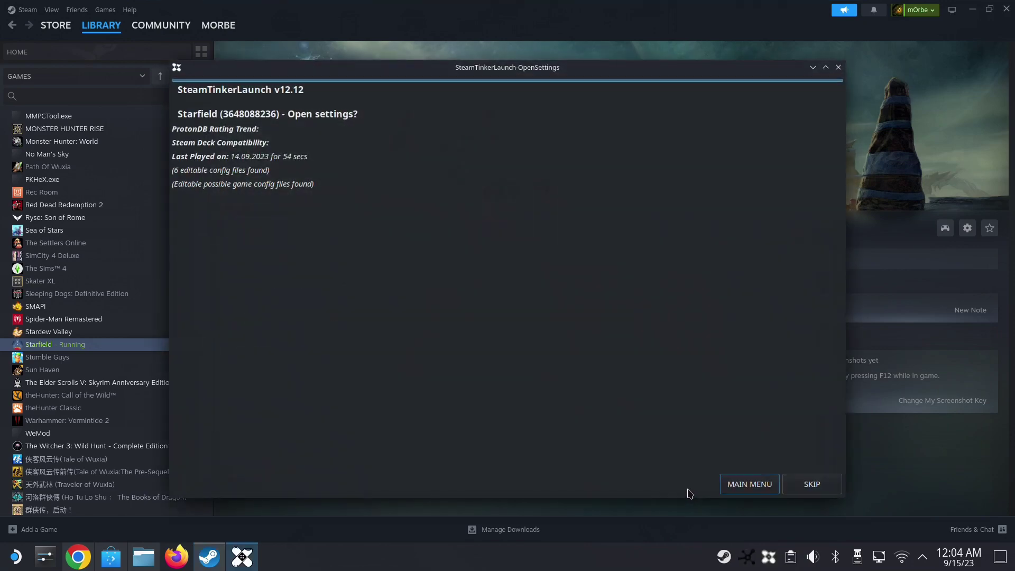
left_click(742, 488)
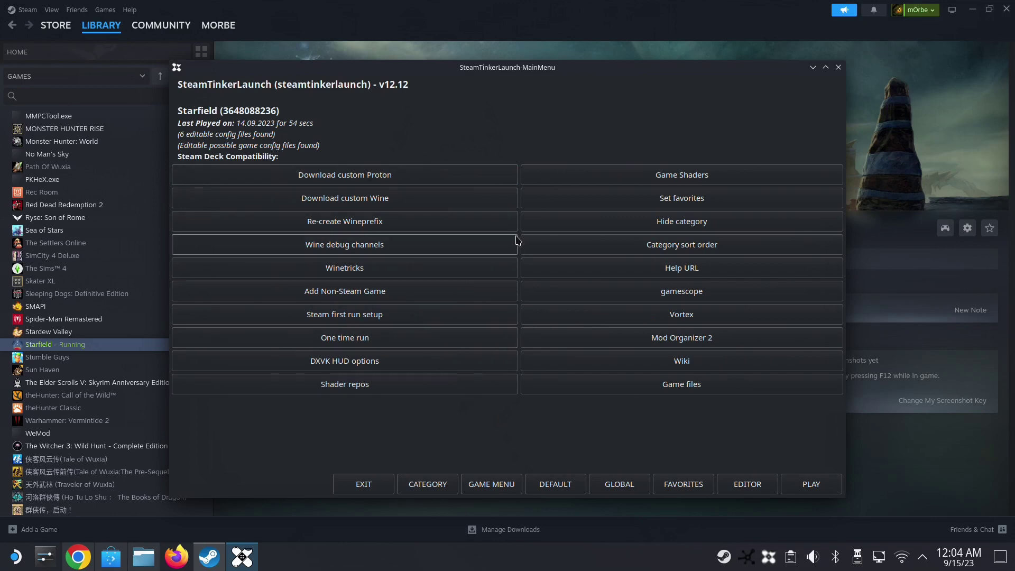
left_click(491, 484)
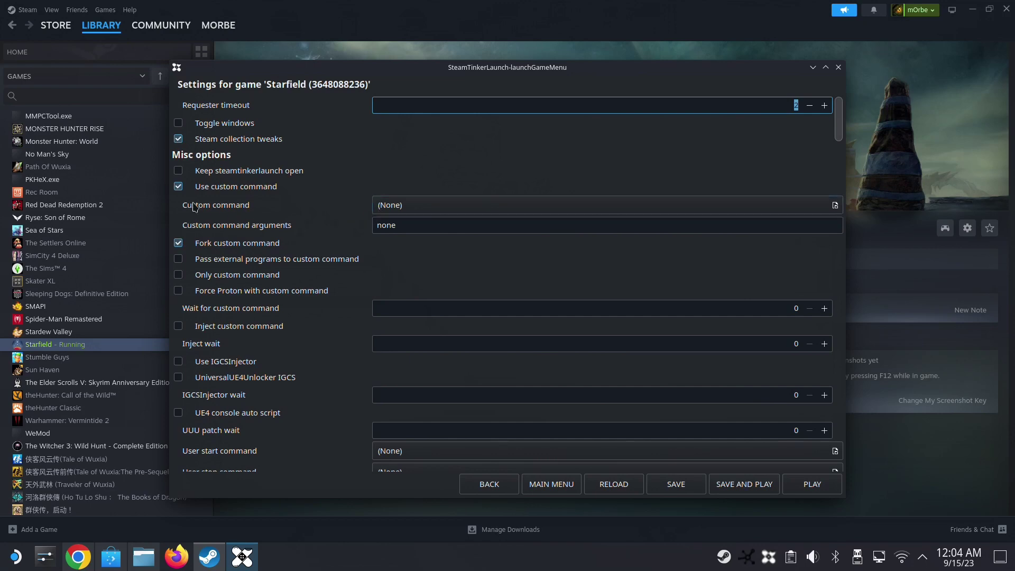
Set Starfield's custom command to Aurora.exe from the Aurora folder in Downloads, save the settings and start the game
left_click(399, 208)
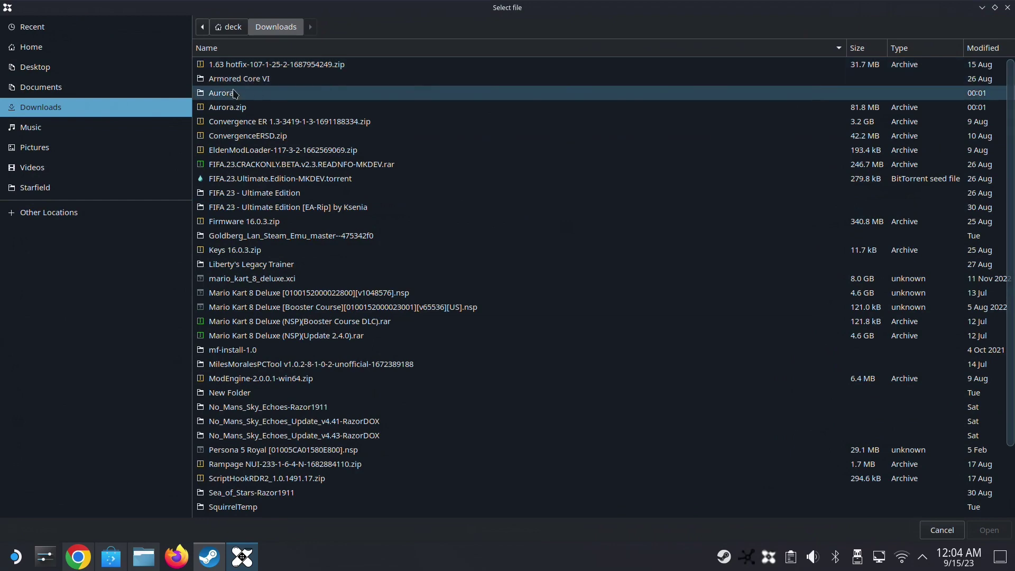
double_click(235, 94)
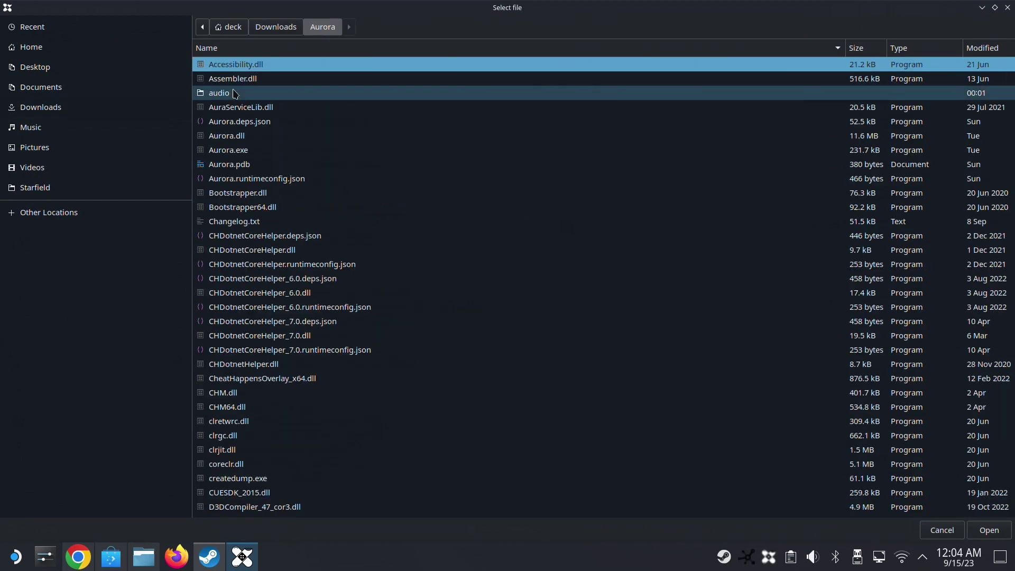
double_click(231, 154)
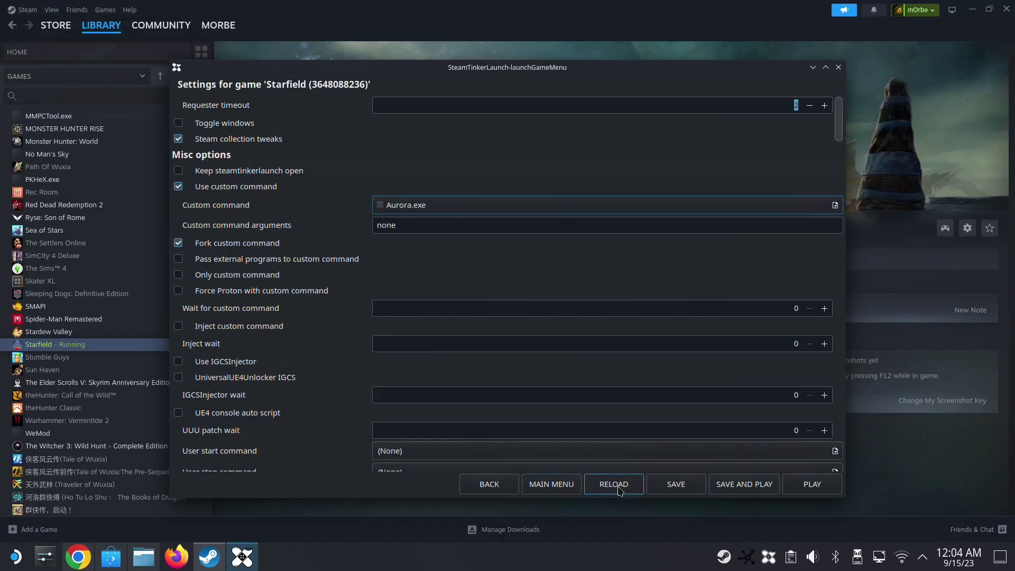
left_click(757, 484)
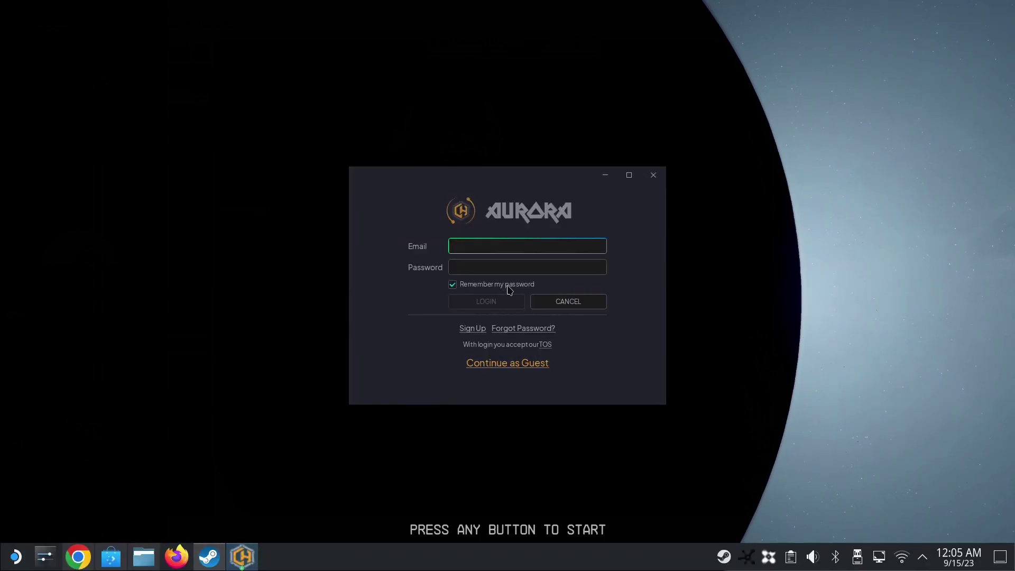
Switch back to the Aurora login window, continue as a guest and browse the list of trainers
key("alt+Tab")
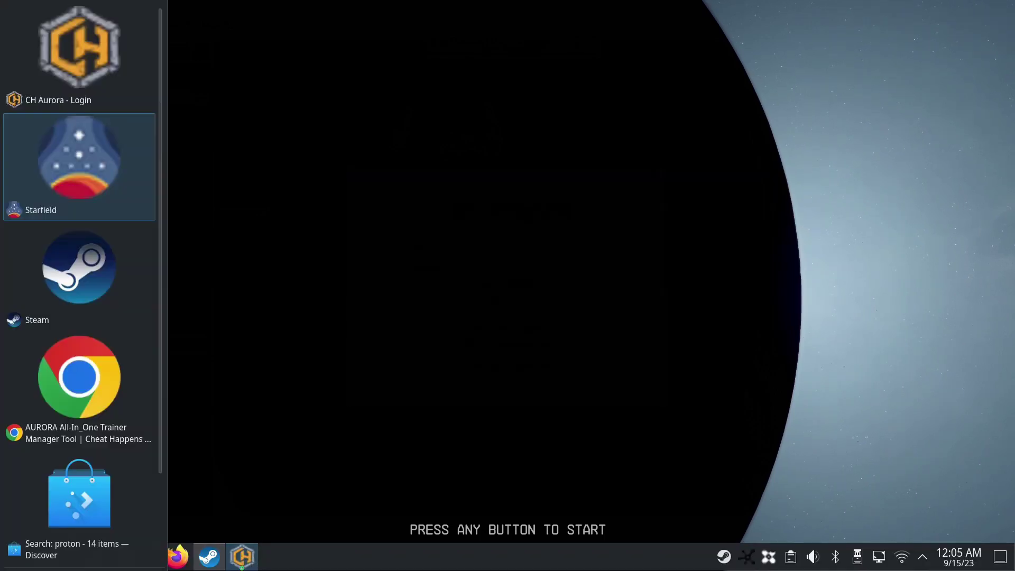
key("alt+Tab")
key("alt+Tab")
key("alt+Tab")
key("alt+Tab")
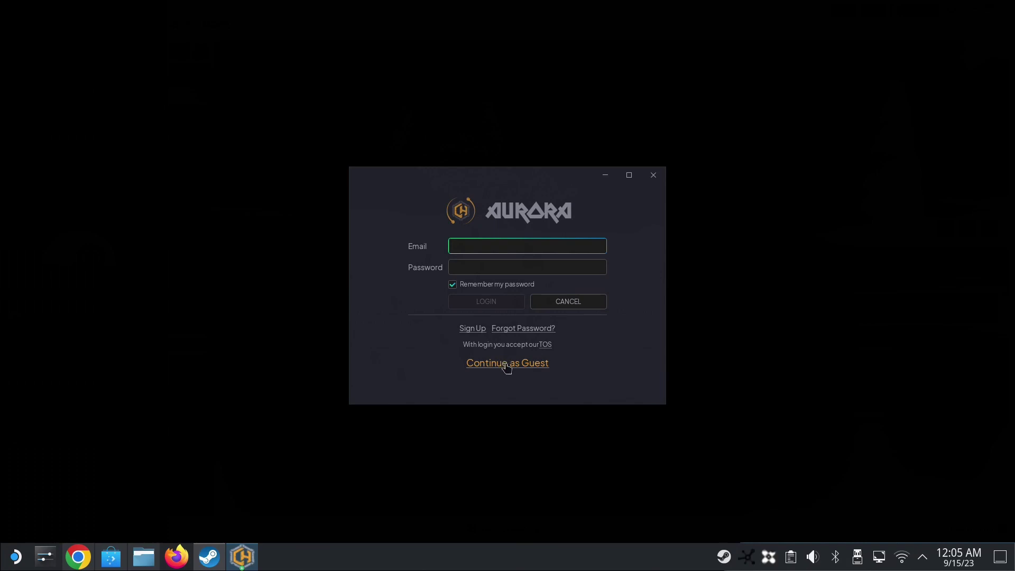
left_click(506, 364)
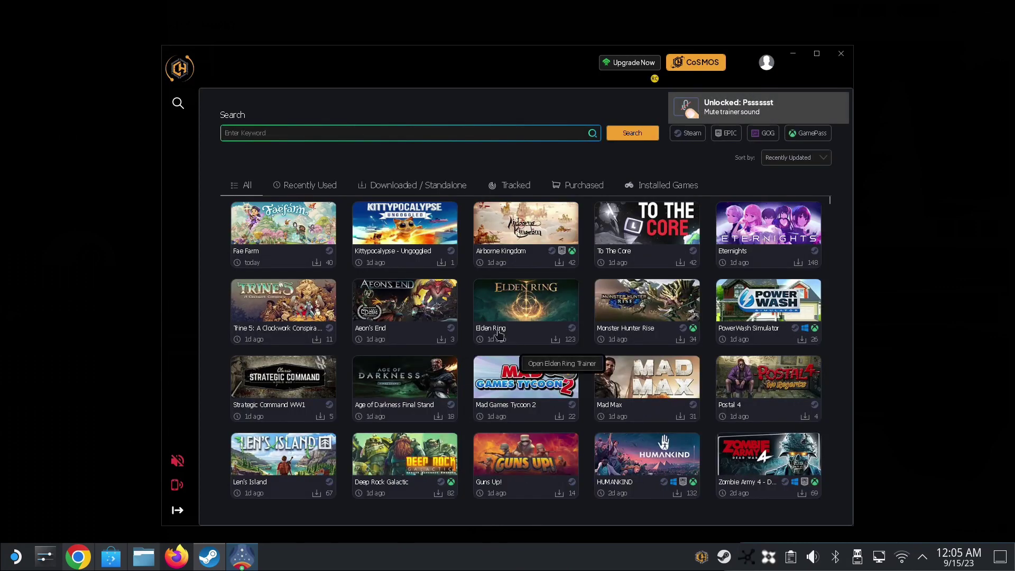
scroll(579, 328, "down", 3)
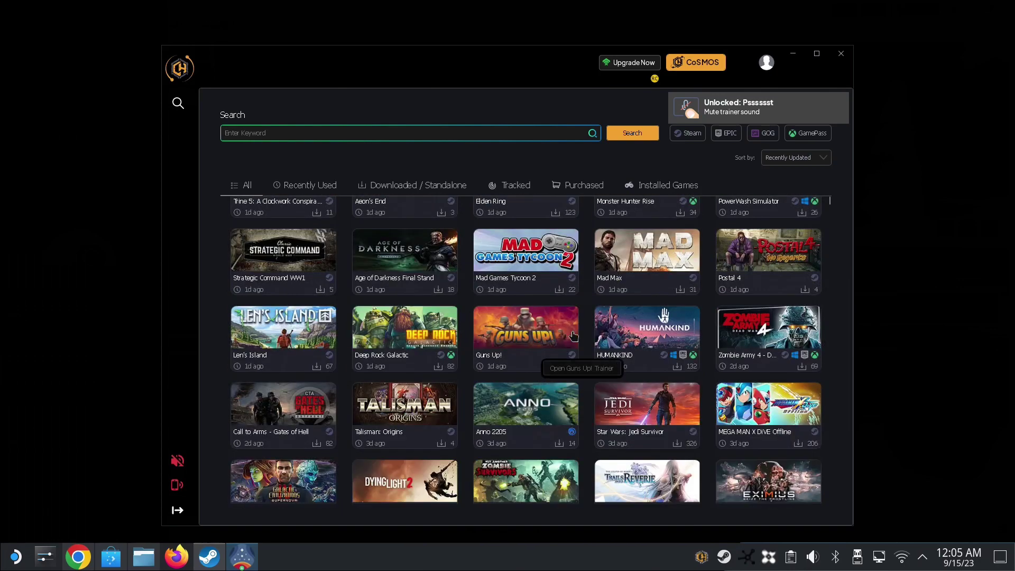
Search the trainer list for starfield and check the matches under the recently used and all-trainers lists
scroll(579, 332, "down", 2)
scroll(579, 332, "up", 5)
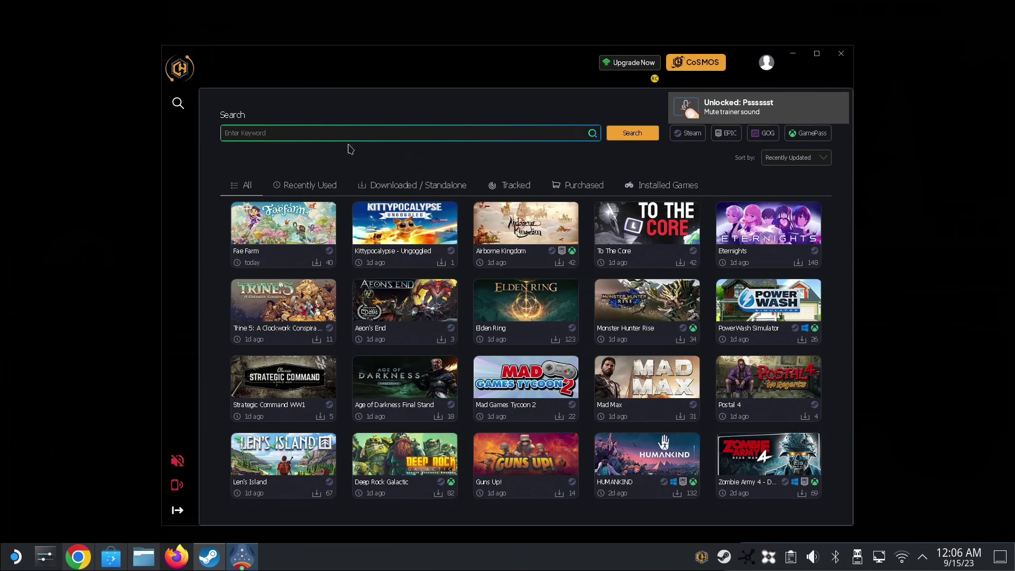
type("starfield")
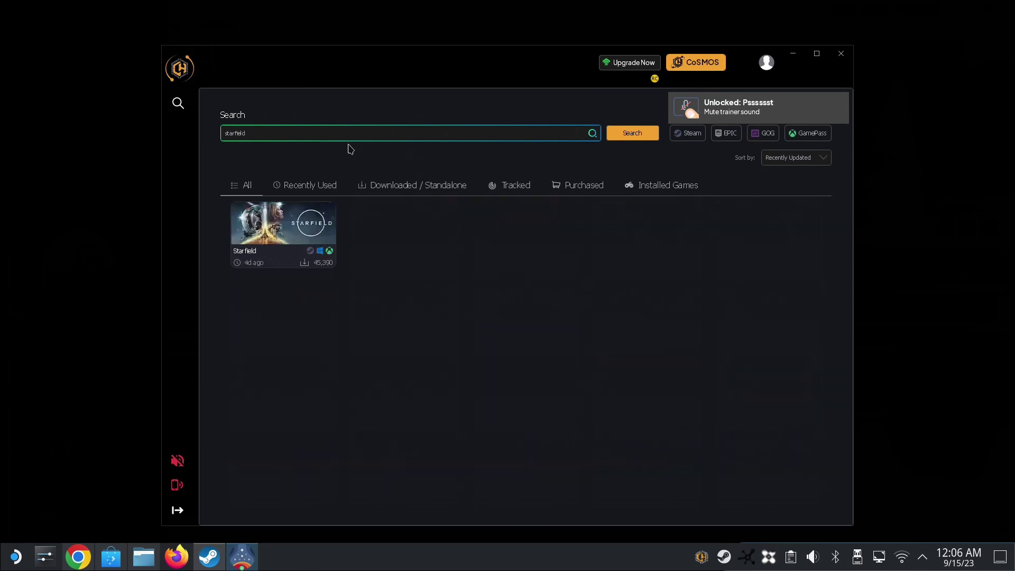
left_click(311, 189)
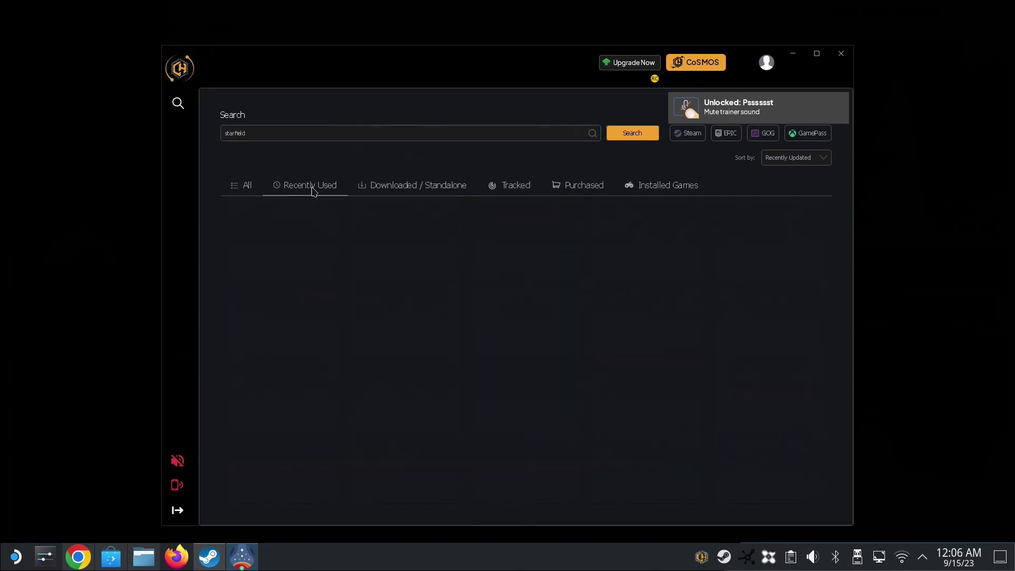
left_click(250, 185)
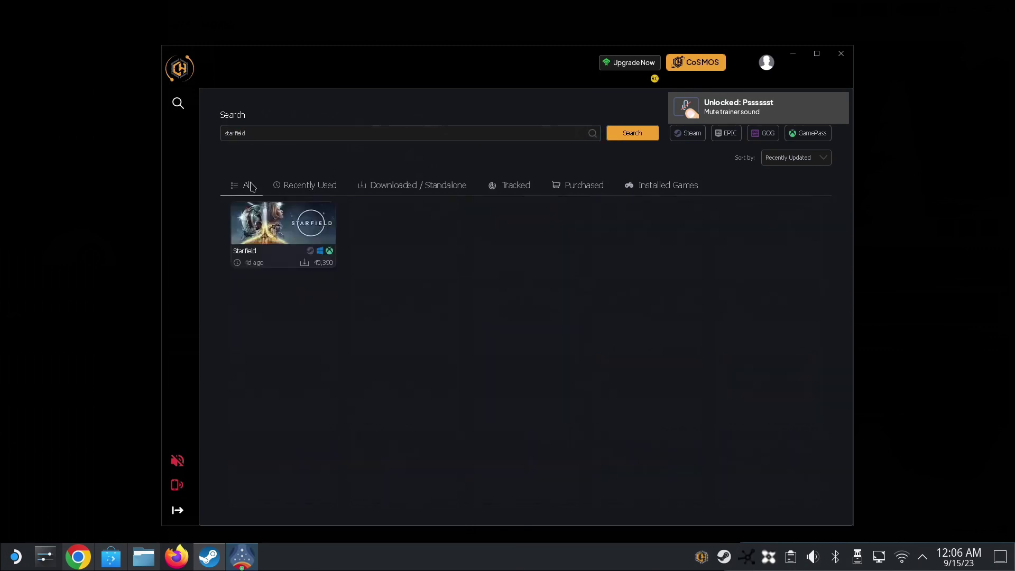
left_click(321, 191)
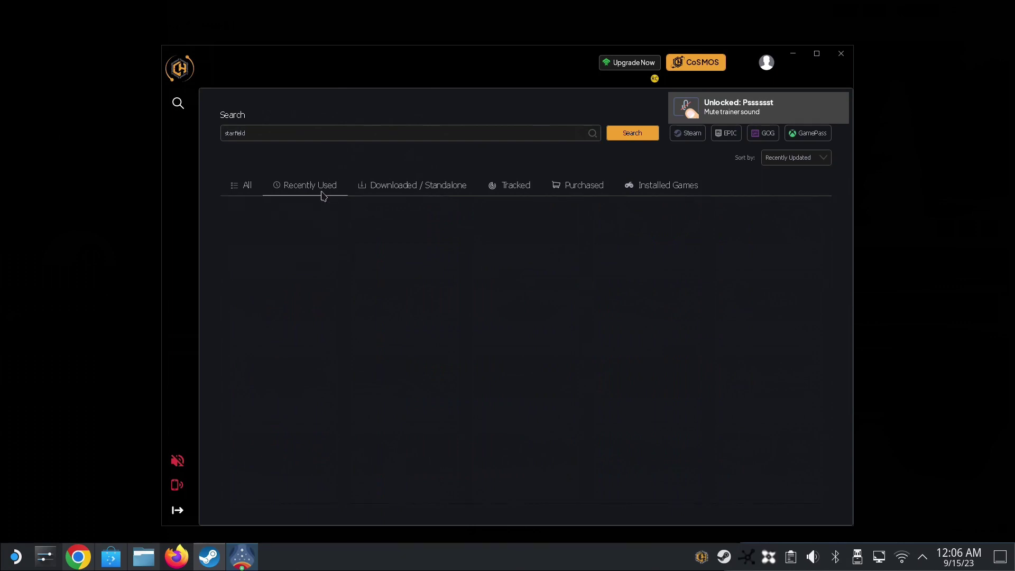
left_click(251, 193)
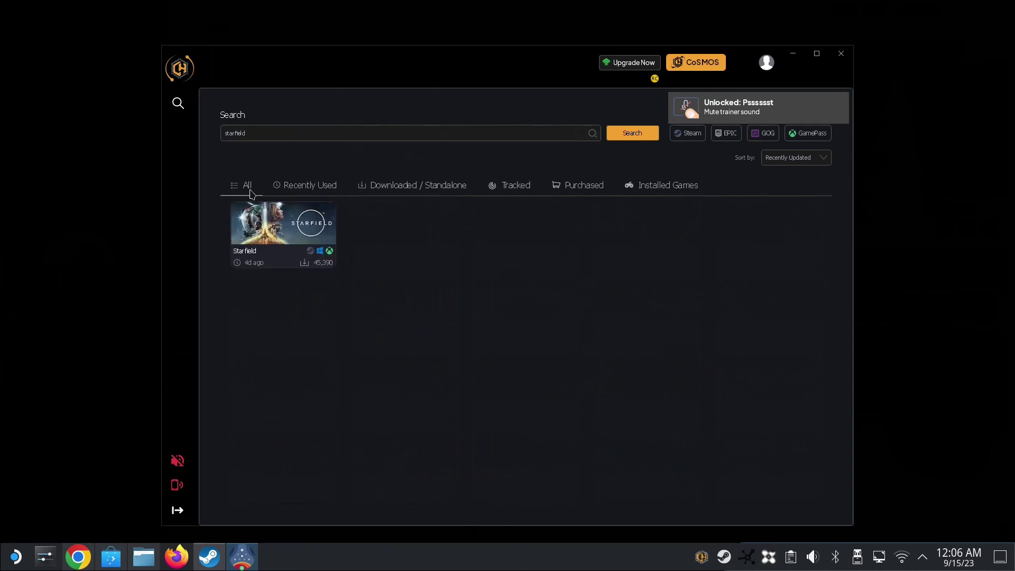
Open the Starfield entry, load its BUILDID 12051365 V8 trainer and activate it
left_click(302, 233)
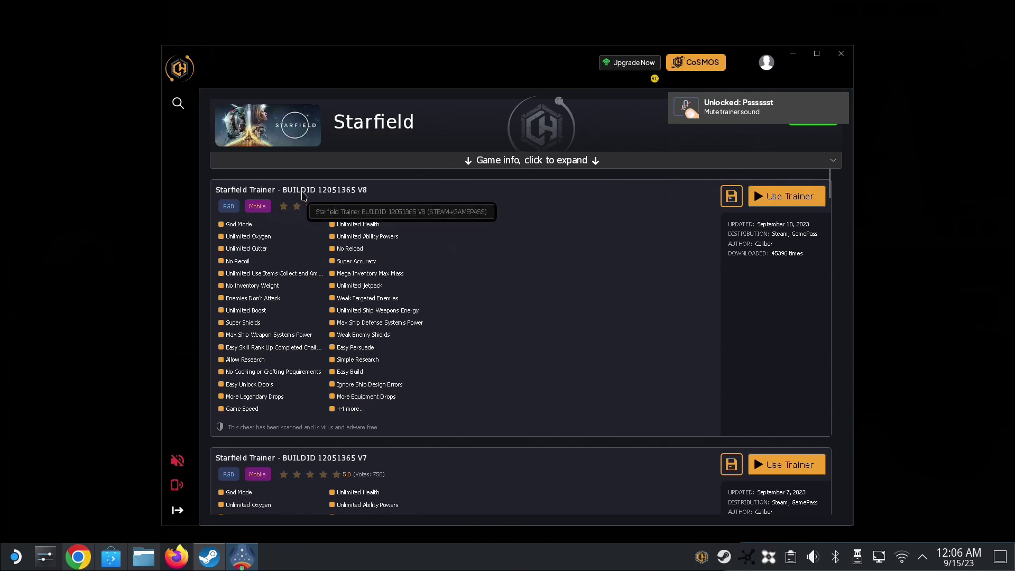
left_click(787, 200)
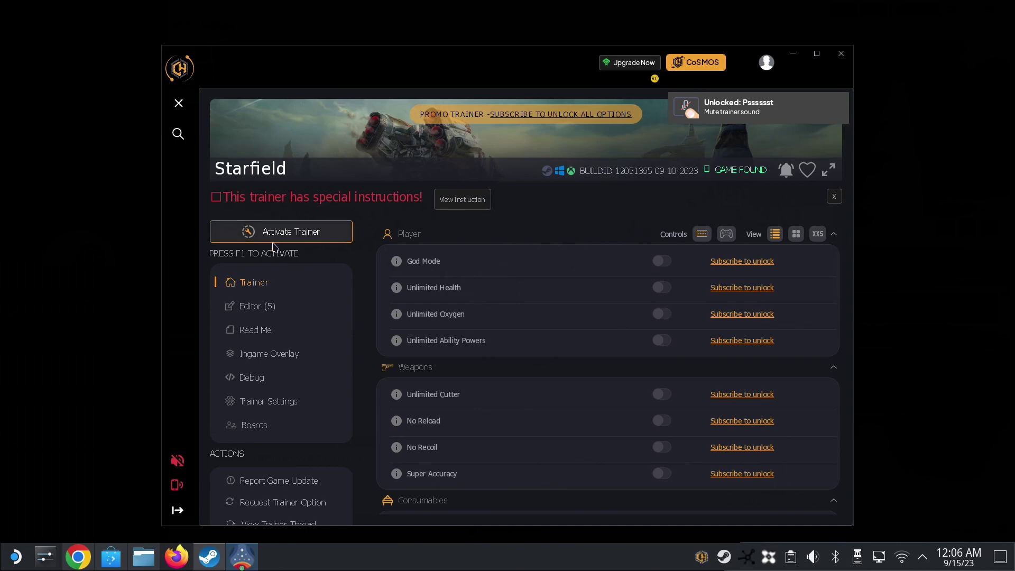
left_click(293, 241)
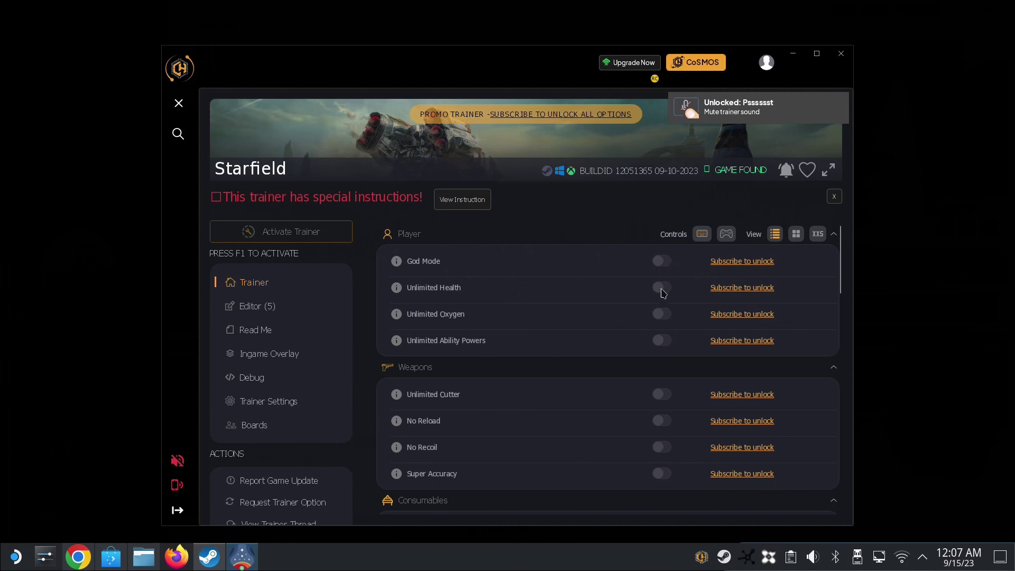
Turn on the Unlimited Use Items Collect and Ammo cheat and look over the other trainer options
scroll(729, 264, "down", 1)
scroll(728, 261, "up", 1)
scroll(657, 310, "down", 5)
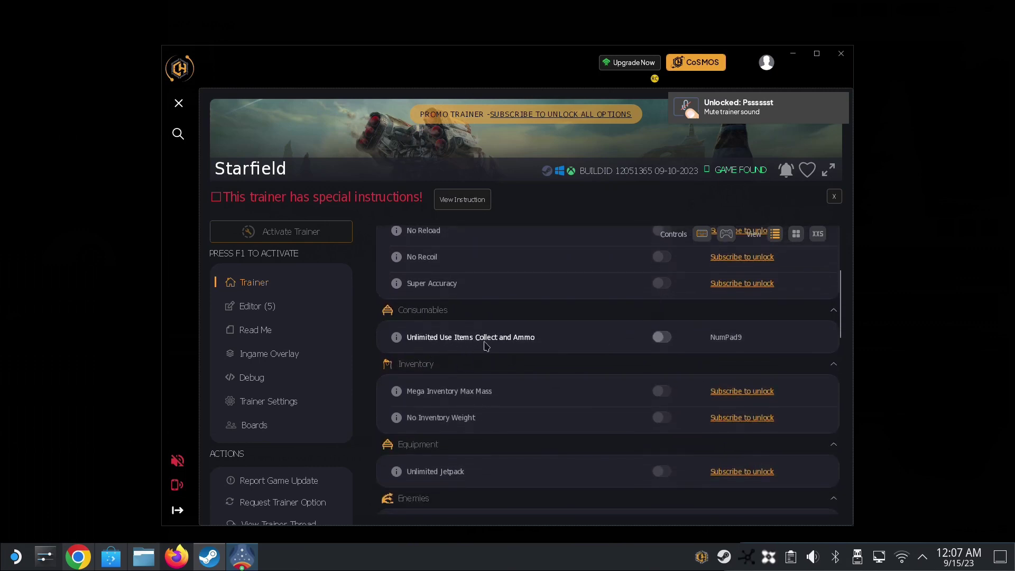
left_click(665, 338)
scroll(580, 345, "down", 5)
scroll(582, 345, "up", 10)
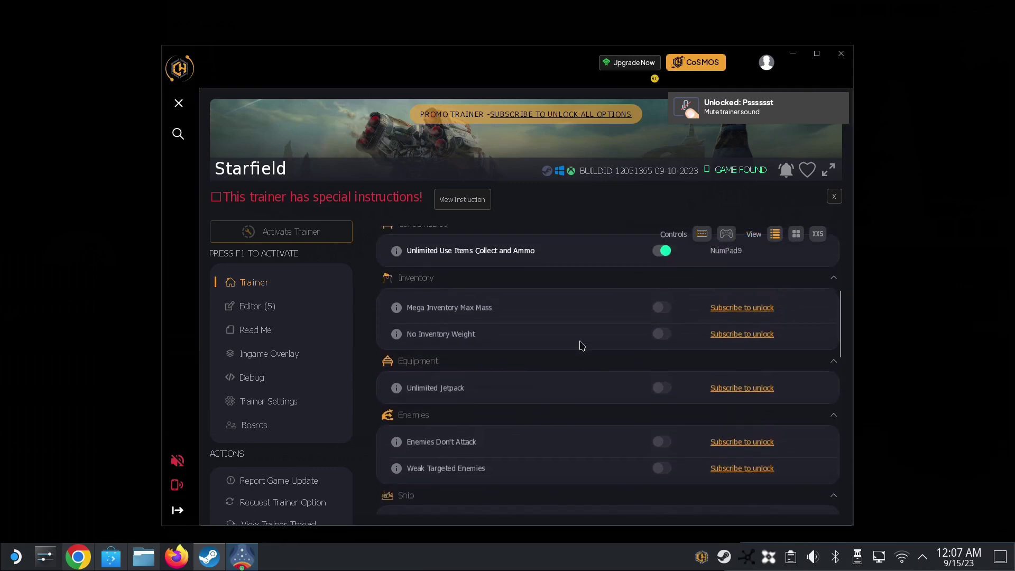
scroll(717, 293, "down", 2)
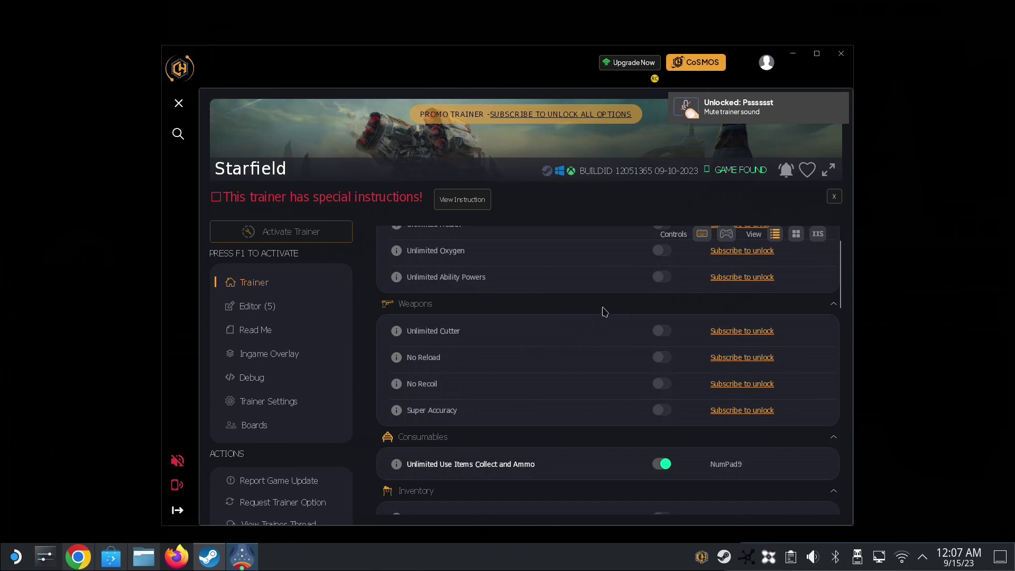
scroll(601, 308, "up", 2)
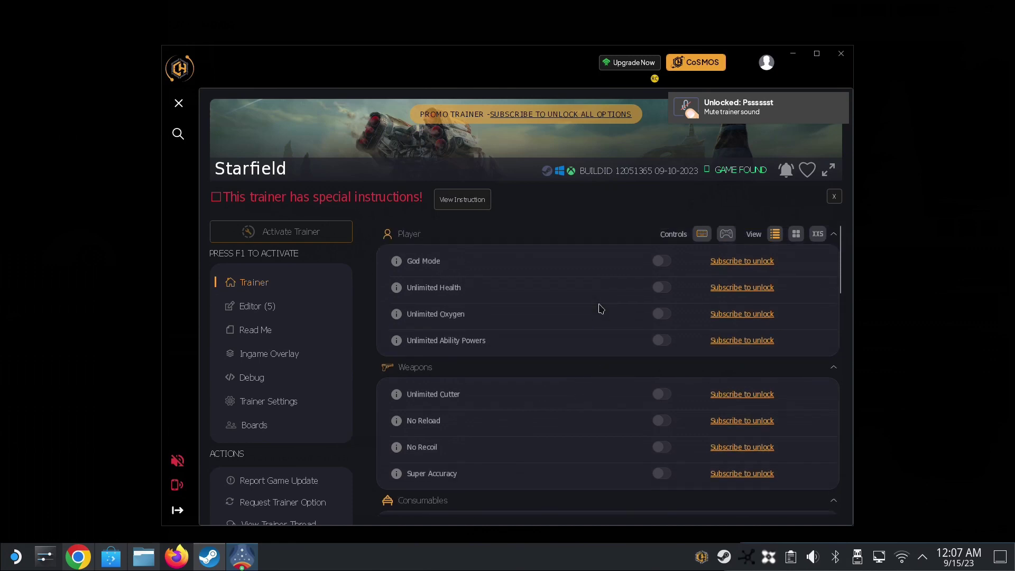
scroll(601, 309, "down", 3)
scroll(601, 308, "up", 3)
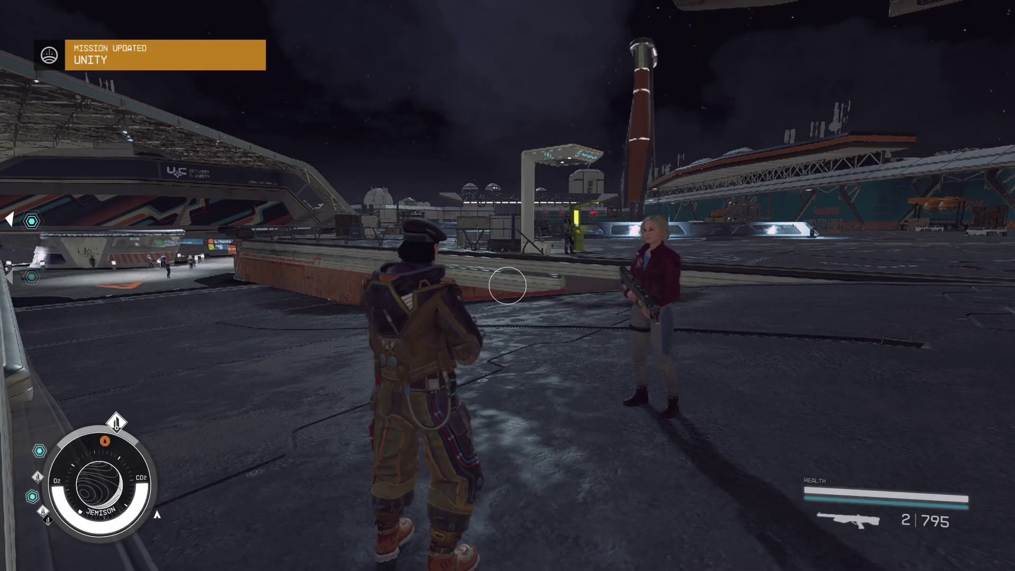
Switch to the running Starfield game and open the Weapons category of the character's inventory
key("w")
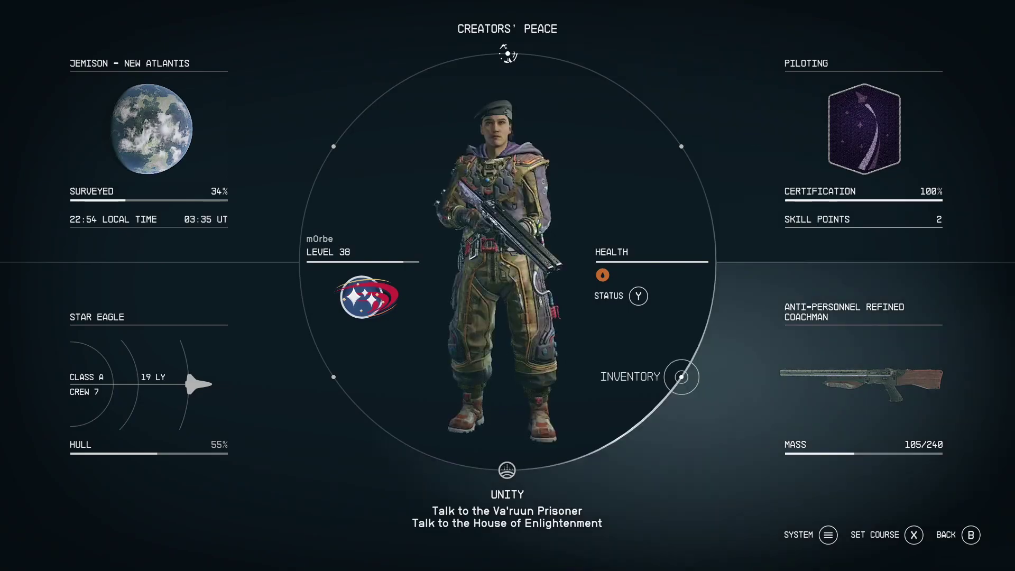
key("i")
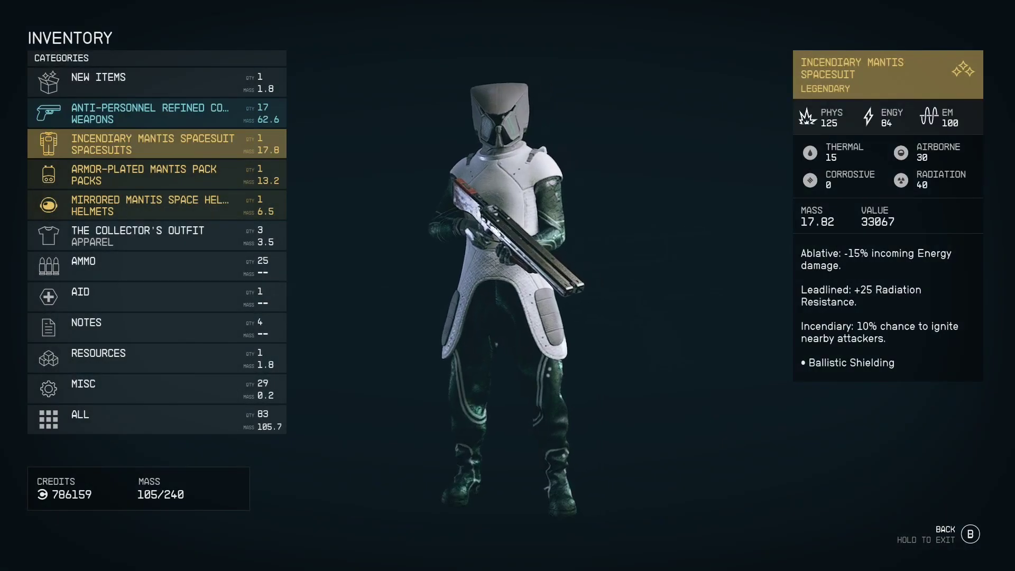
key("Up")
key("Return")
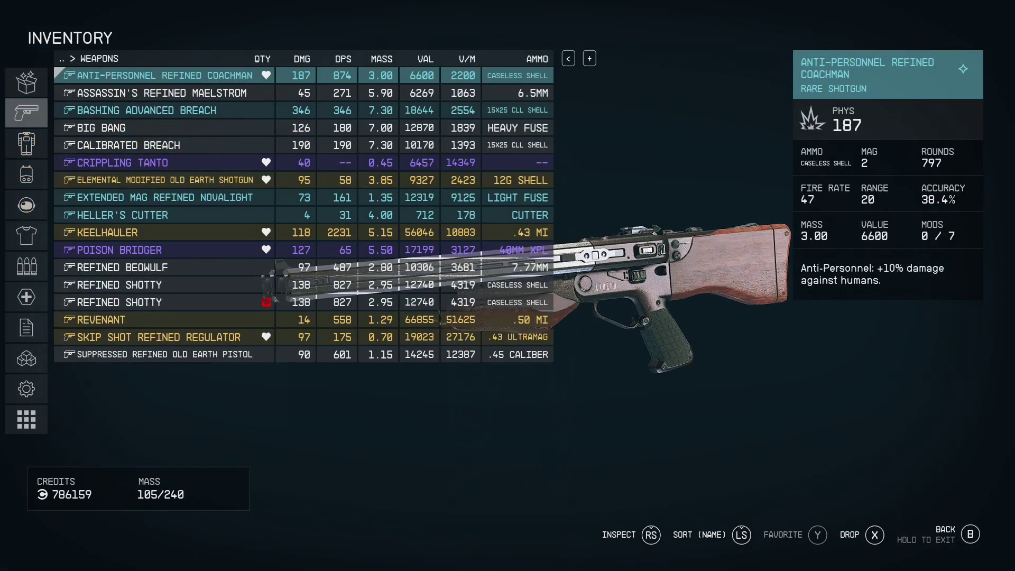
Look through the carried weapons, equip the Assassin's Refined Maelstrom rifle and return to the game world
key("Down")
key("Down")
key("Down")
key("Down")
key("Down")
key("Down")
key("Down")
key("Down")
key("Down")
key("Down")
key("Down")
key("Down")
key("Down")
key("Down")
key("Down")
key("Down")
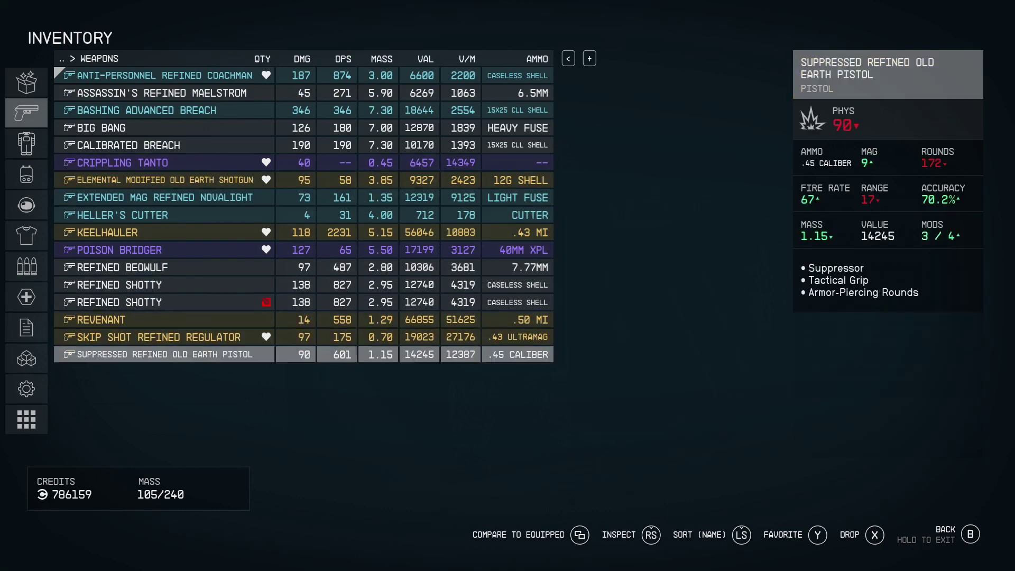
key("Up")
key("Up")
key("Up")
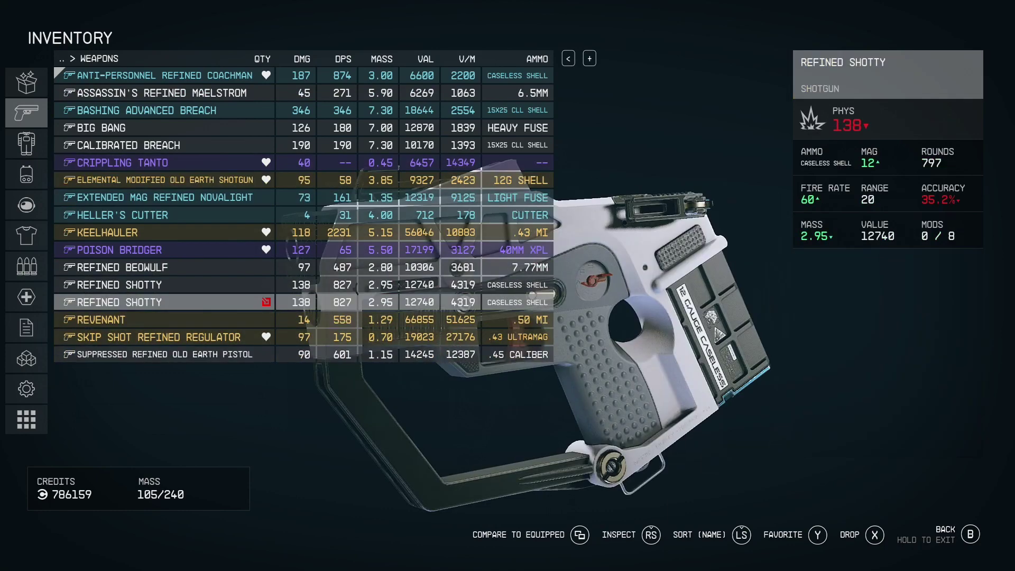
key("Up")
key("Up")
key("Up")
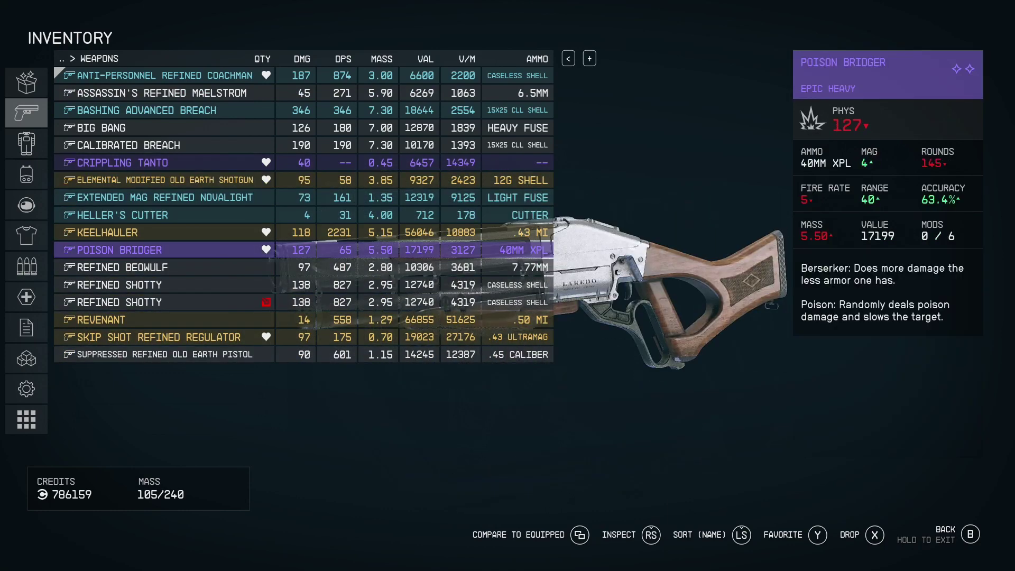
key("Up")
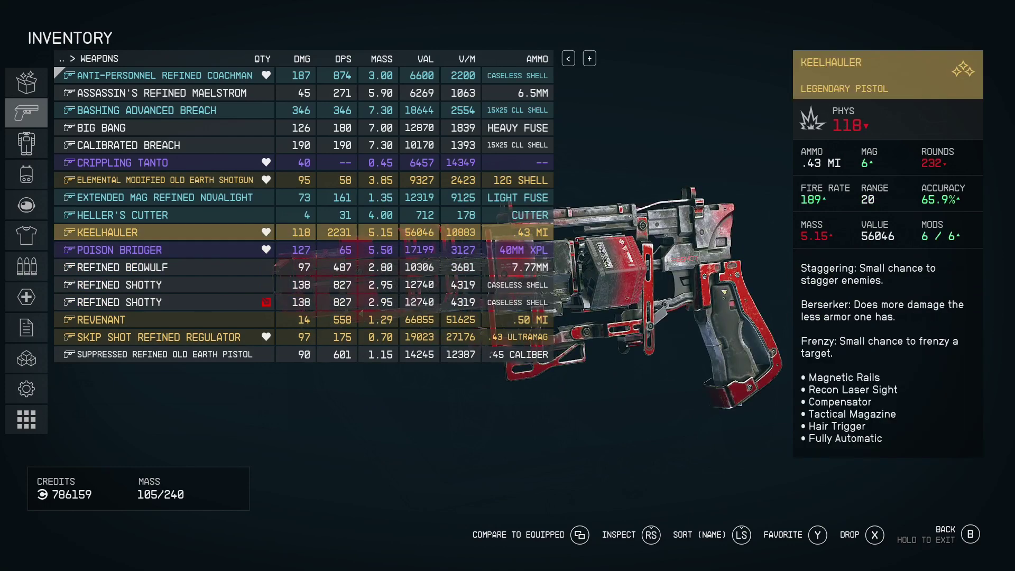
key("Up")
key("Up")
key("Up")
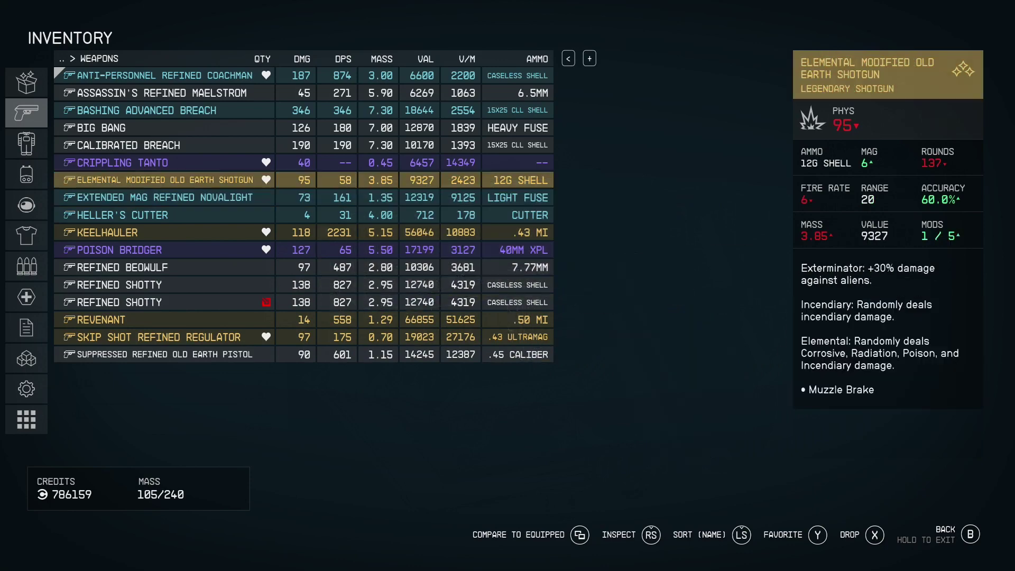
key("Up")
key("Up")
key("Up")
key("Up")
key("Up")
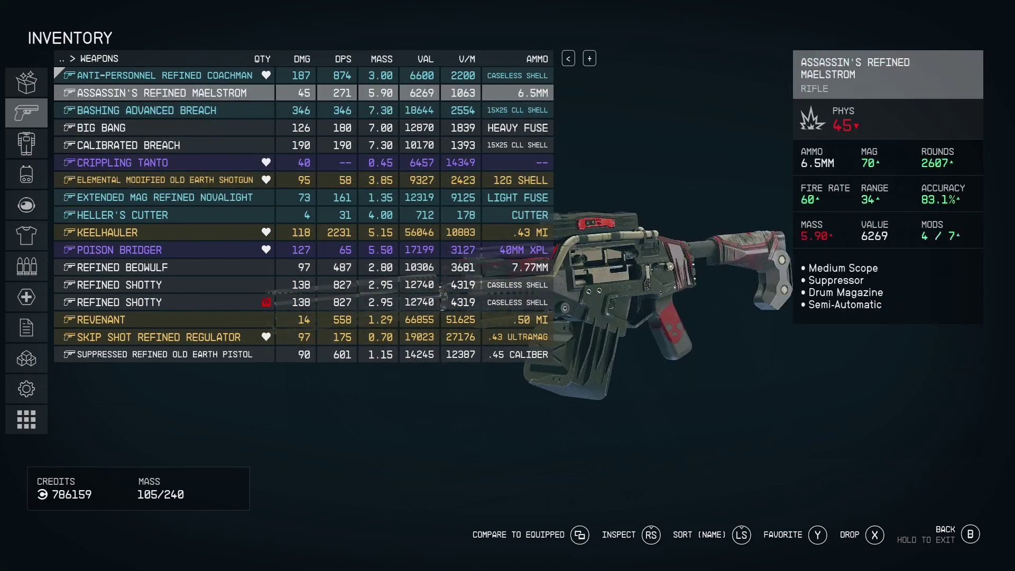
key("Return")
key("Escape")
key("Escape")
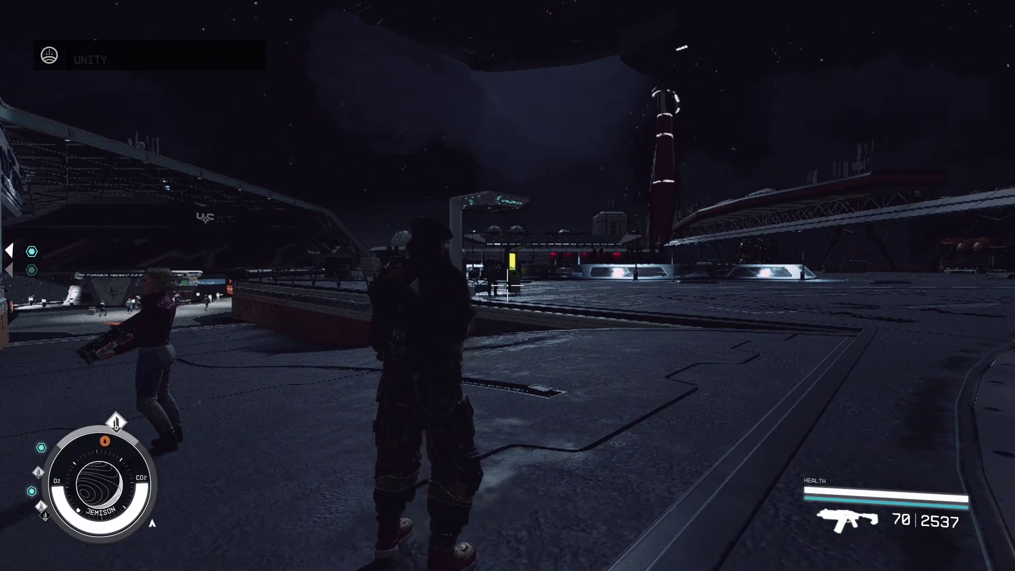
Walk across the landing area and fire the Maelstrom until its magazine is empty to test the ammo cheat
key("w")
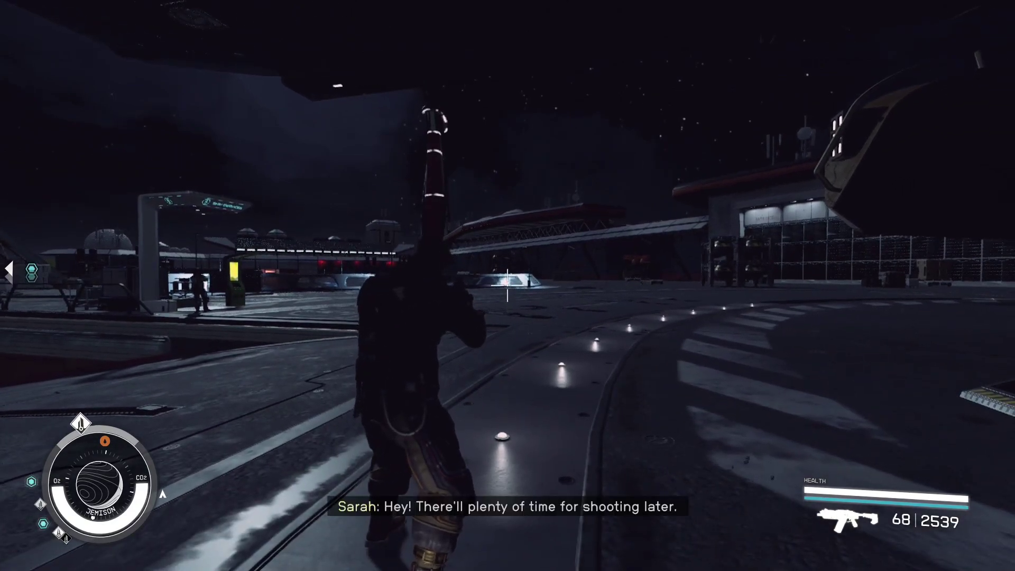
left_click(508, 285)
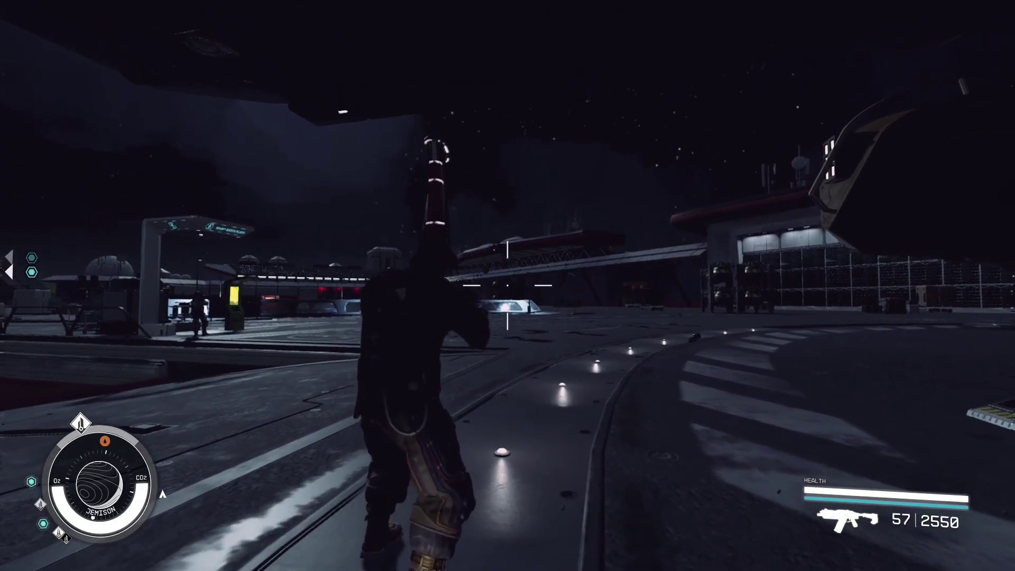
left_click(507, 285)
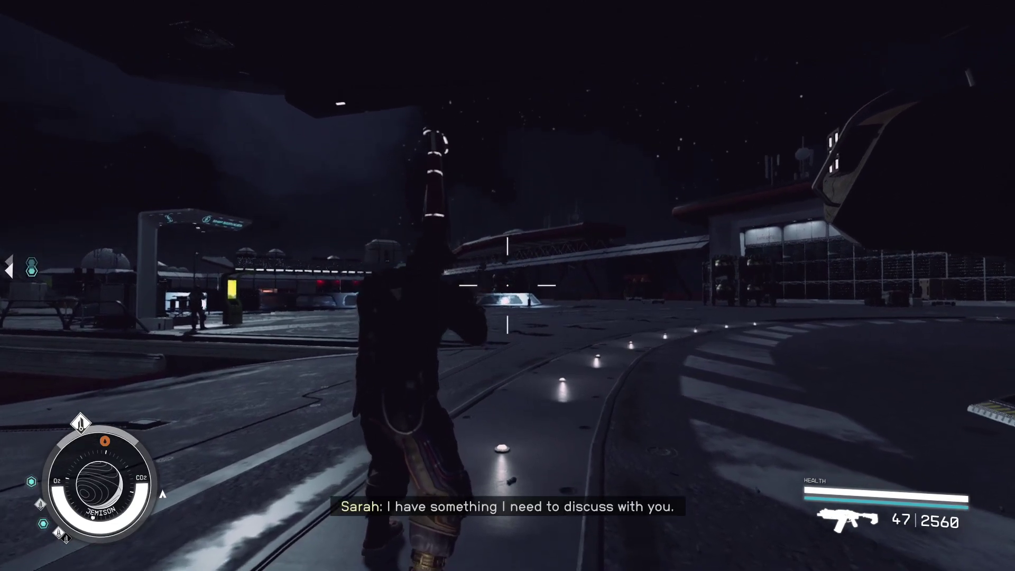
left_click(507, 285)
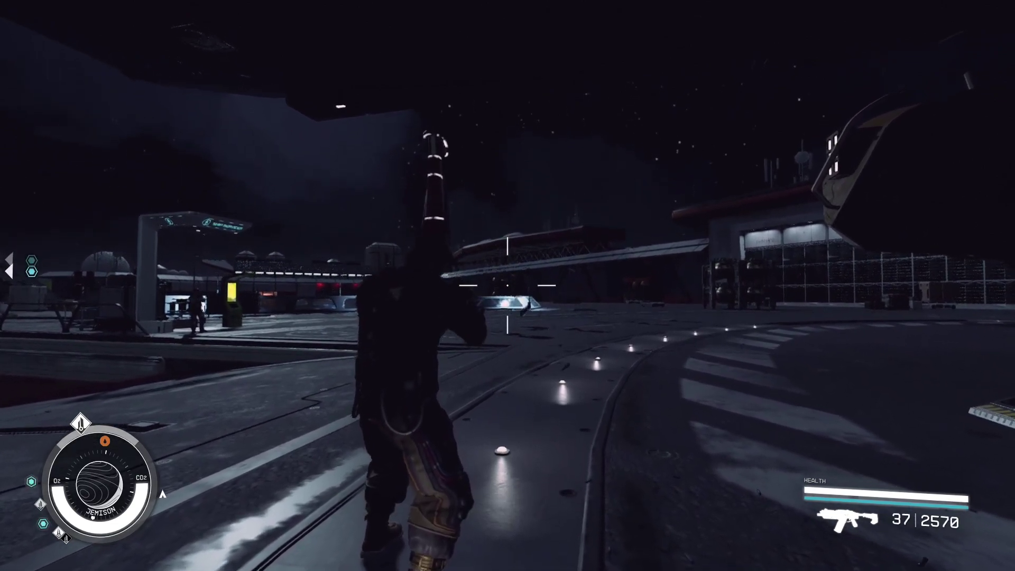
left_click(507, 286)
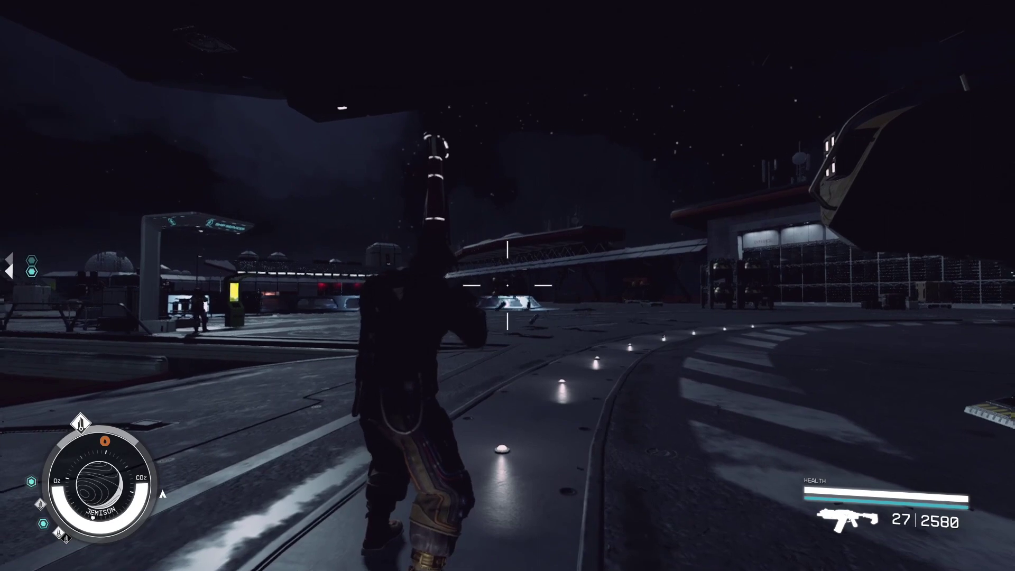
left_click(508, 285)
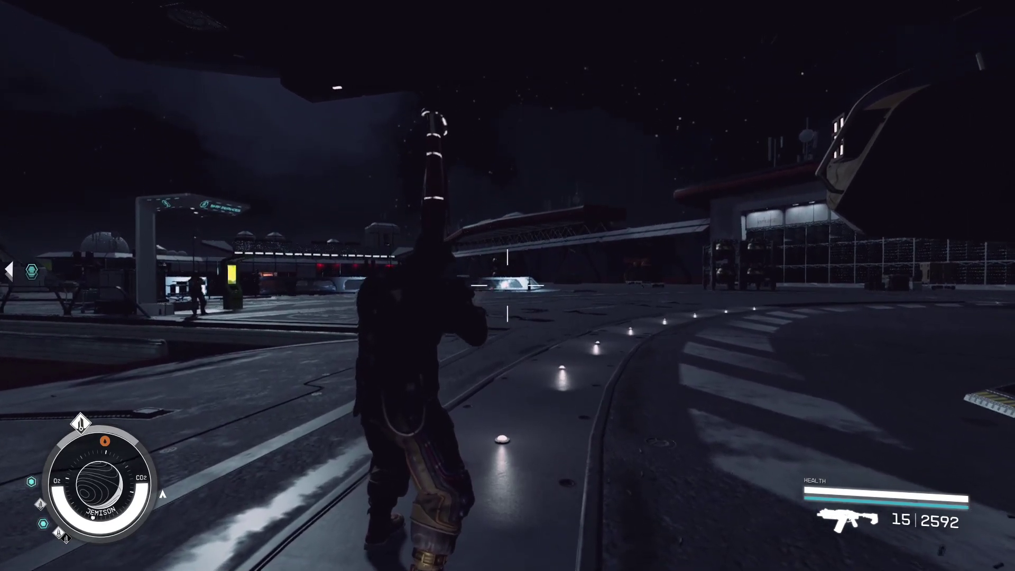
left_click(508, 286)
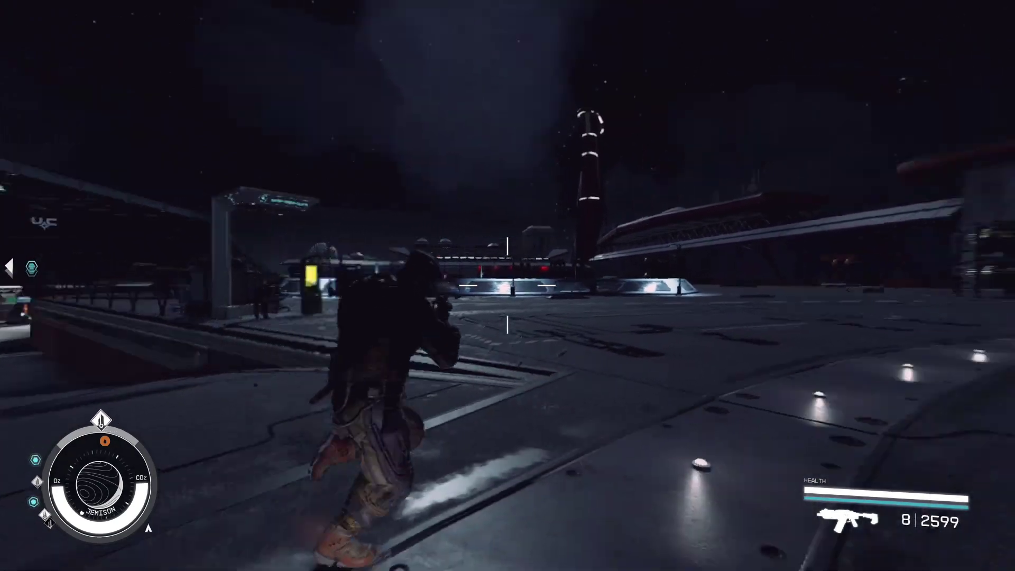
left_click(508, 285)
left_click(507, 285)
left_click(508, 285)
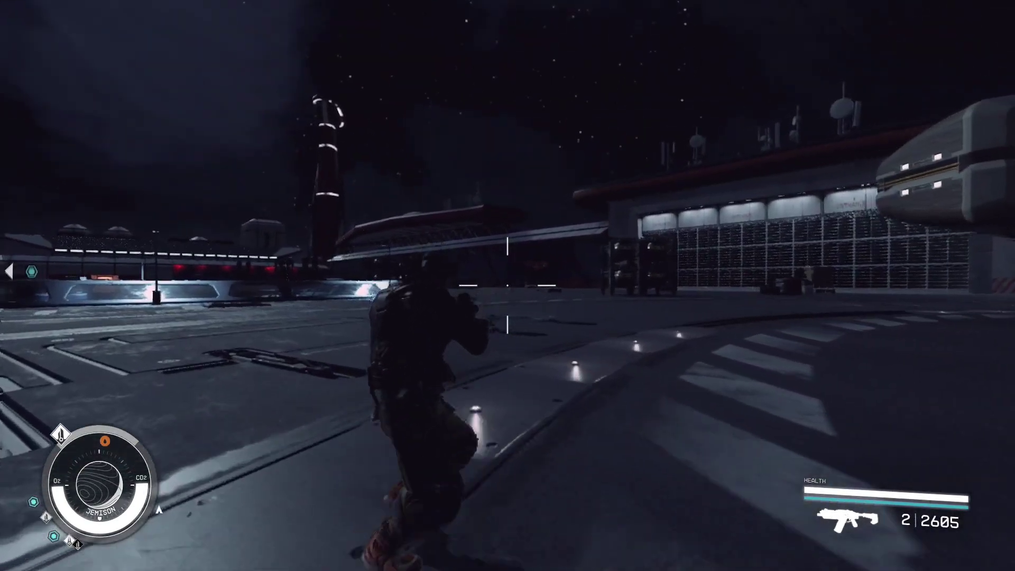
left_click(508, 286)
left_click(507, 285)
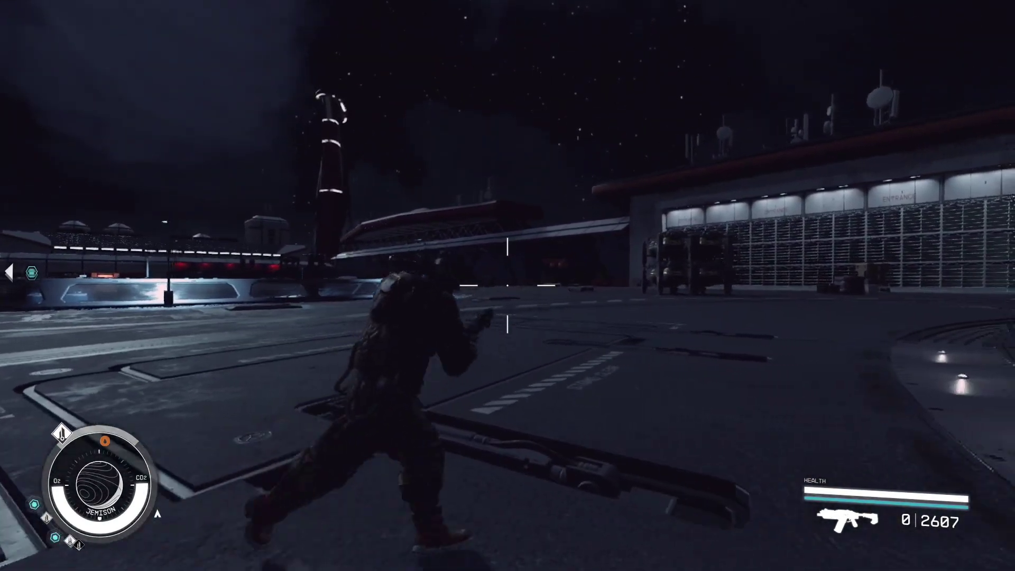
Reload the Maelstrom and keep firing it while moving to test the ammo reserve again
key("w")
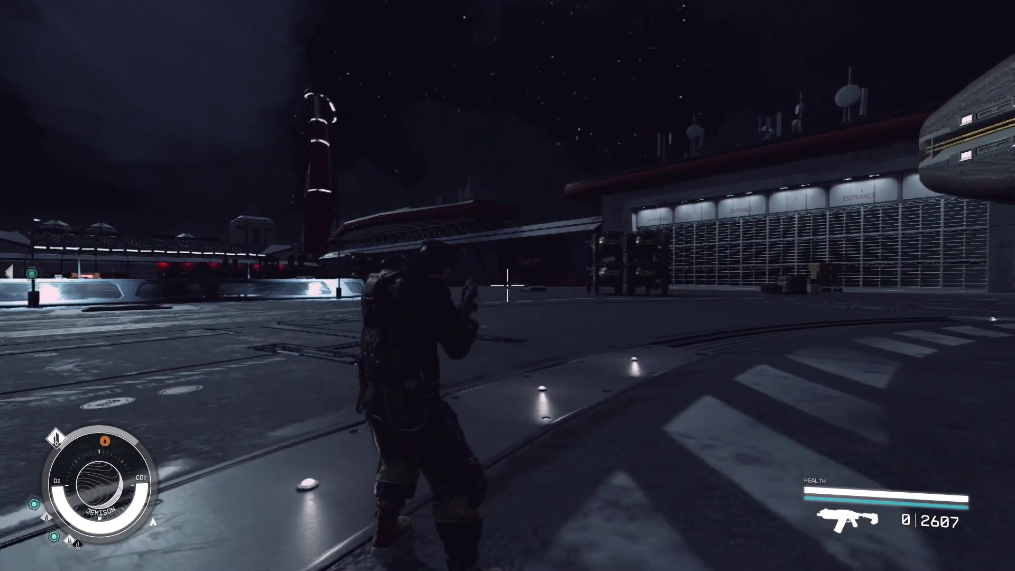
key("r")
key("w")
left_click(507, 285)
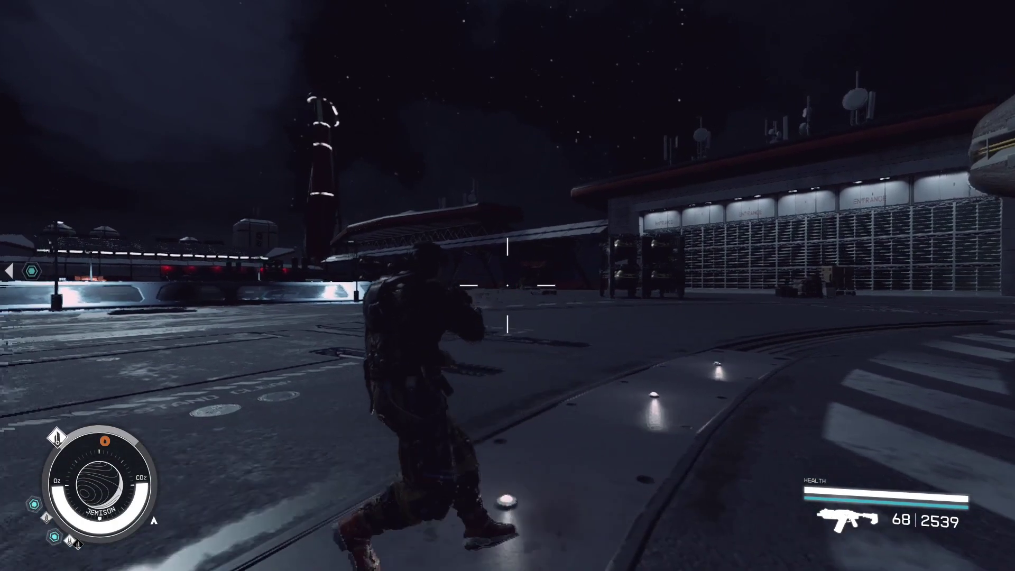
left_click(508, 286)
left_click(507, 285)
left_click(507, 285)
left_click(508, 285)
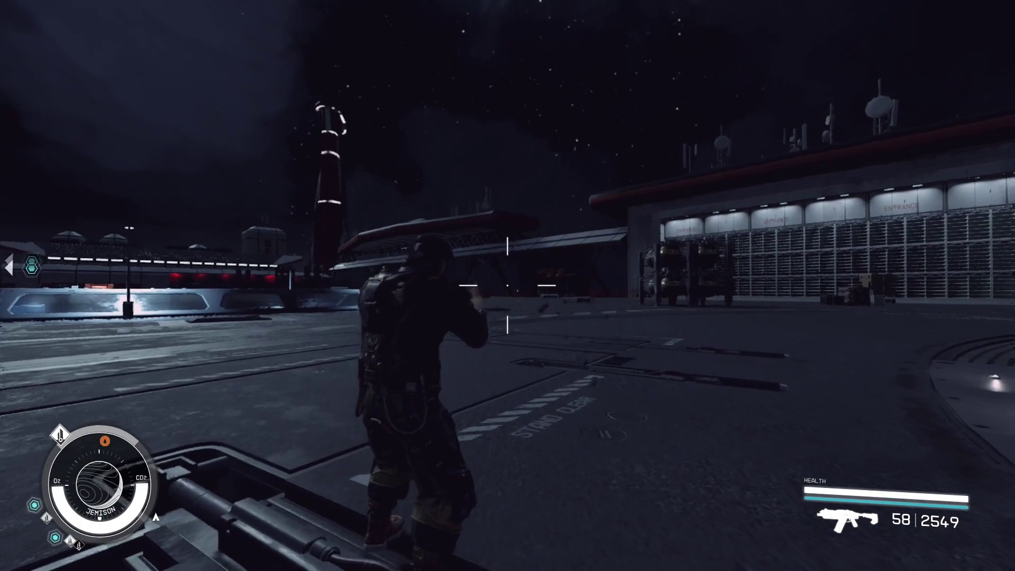
left_click(508, 285)
left_click(507, 286)
left_click(507, 286)
left_click(507, 286)
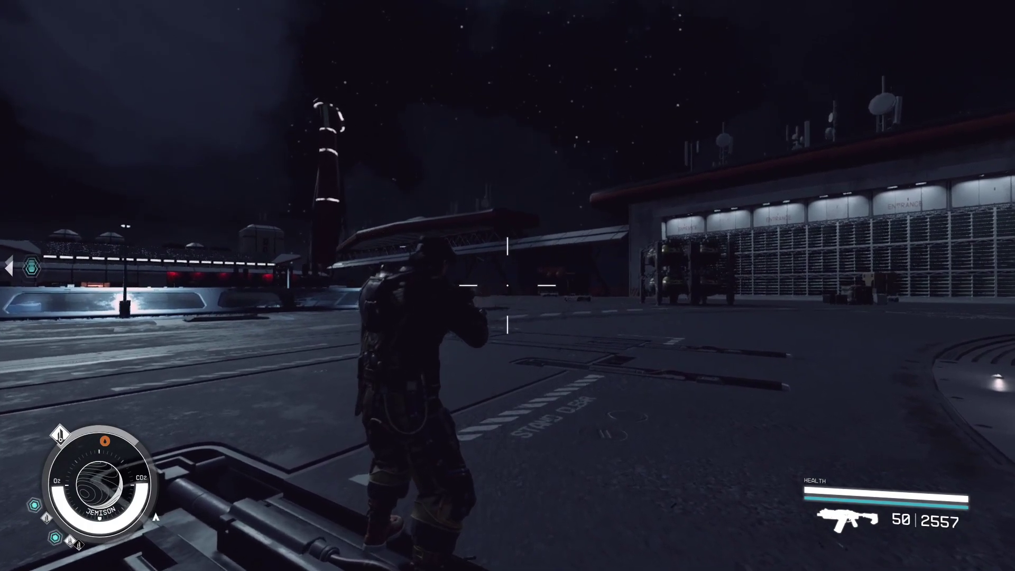